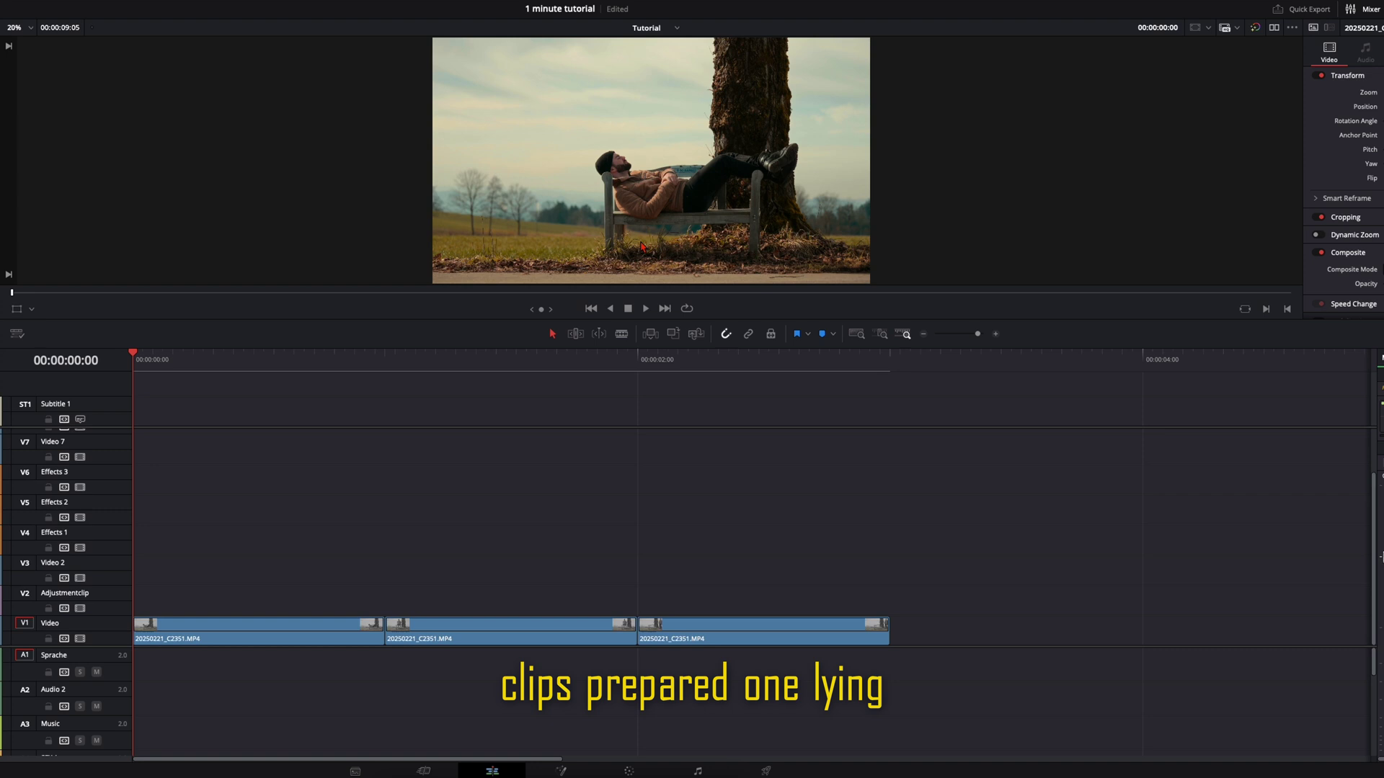
Preview the sitting and standing takes on the timeline.
click(466, 360)
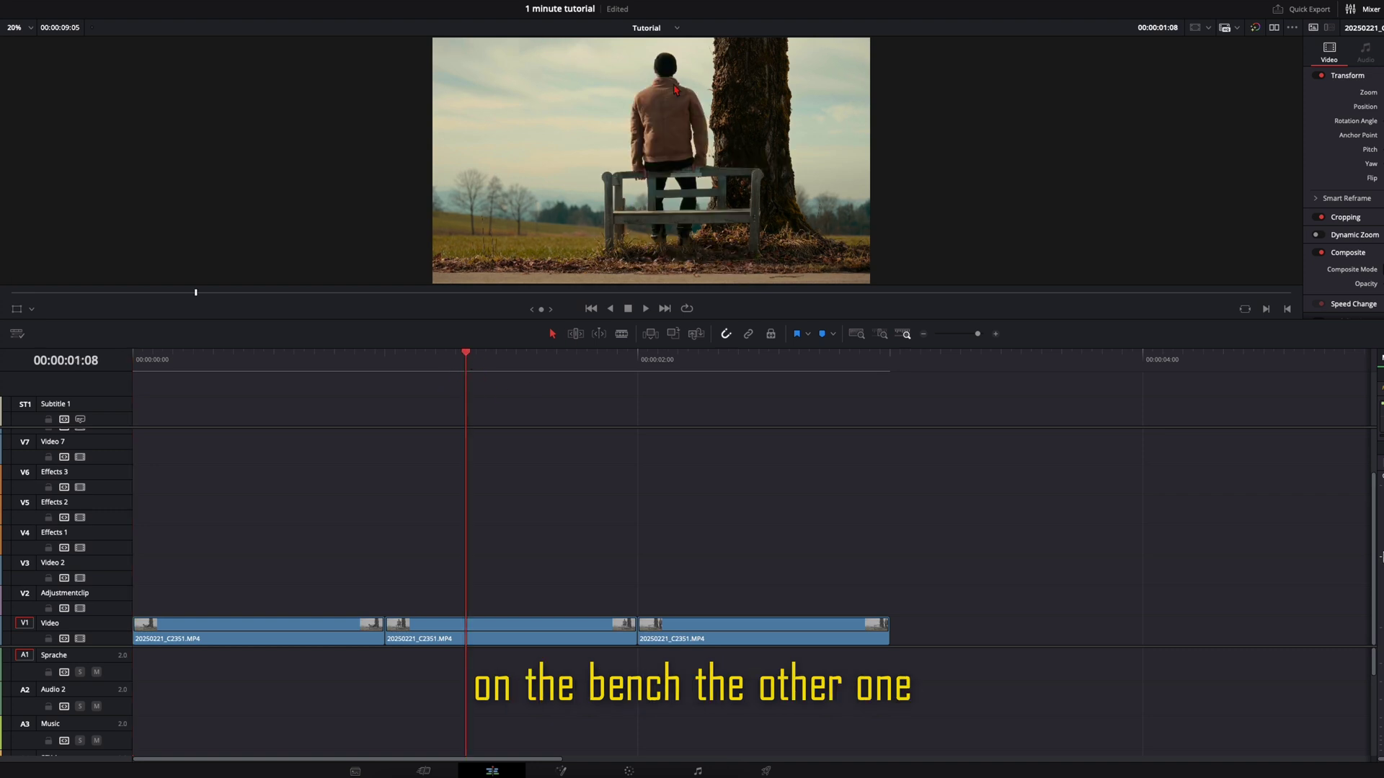
click(710, 371)
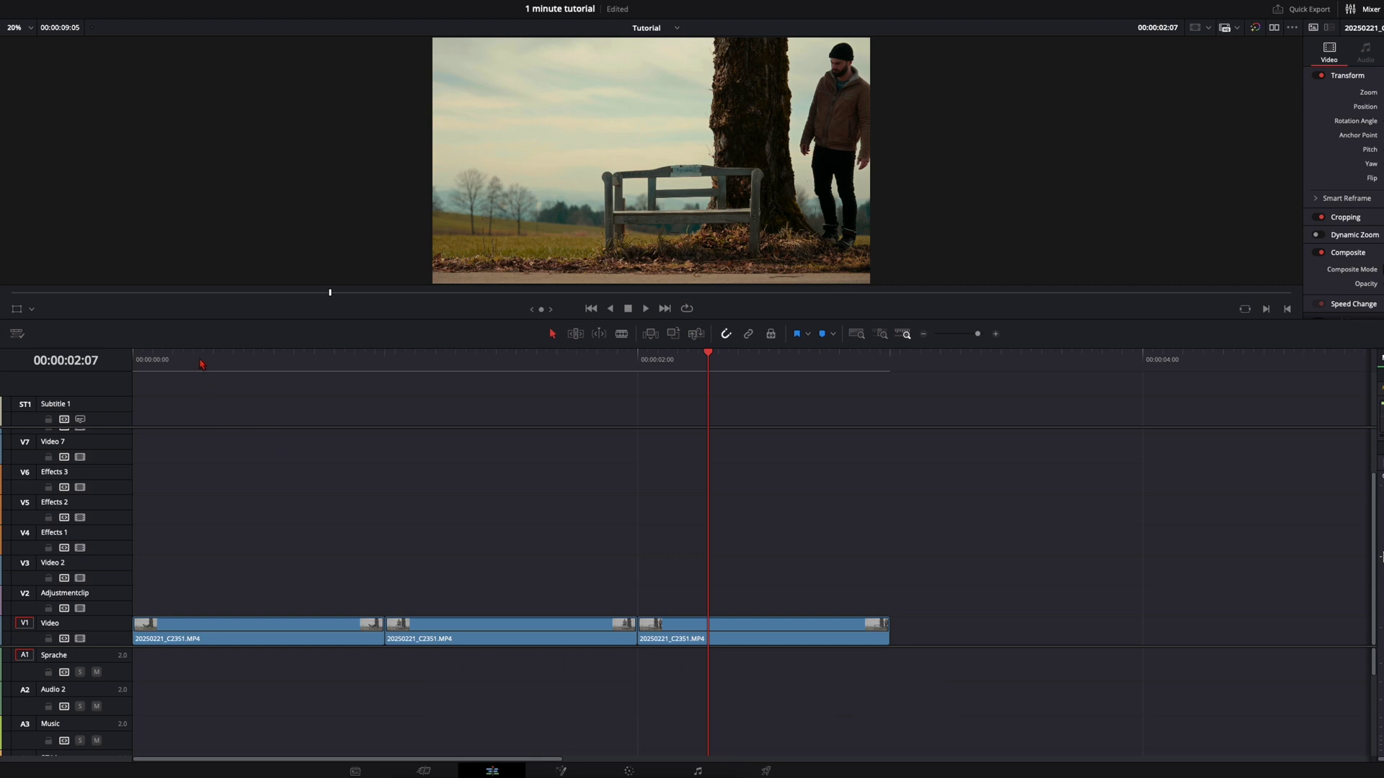
key(Home)
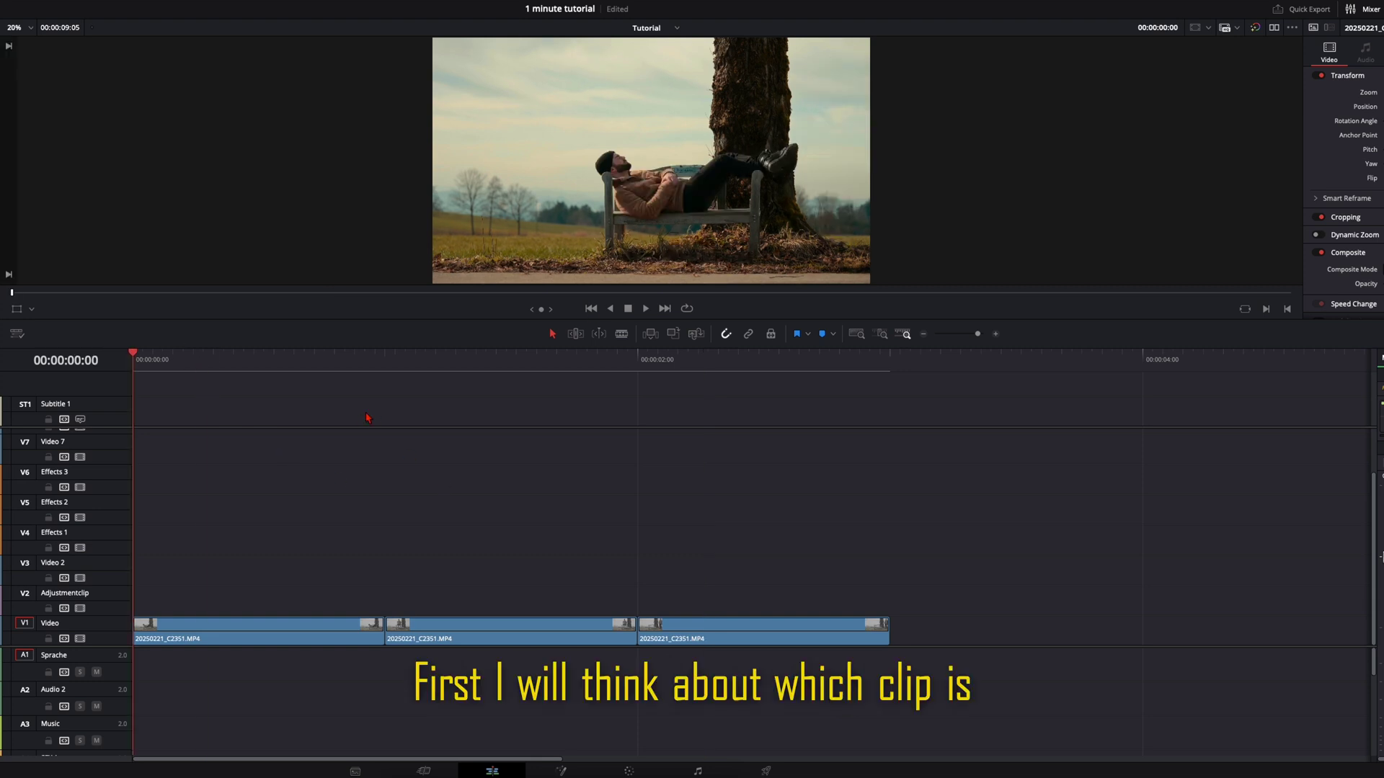
click(688, 371)
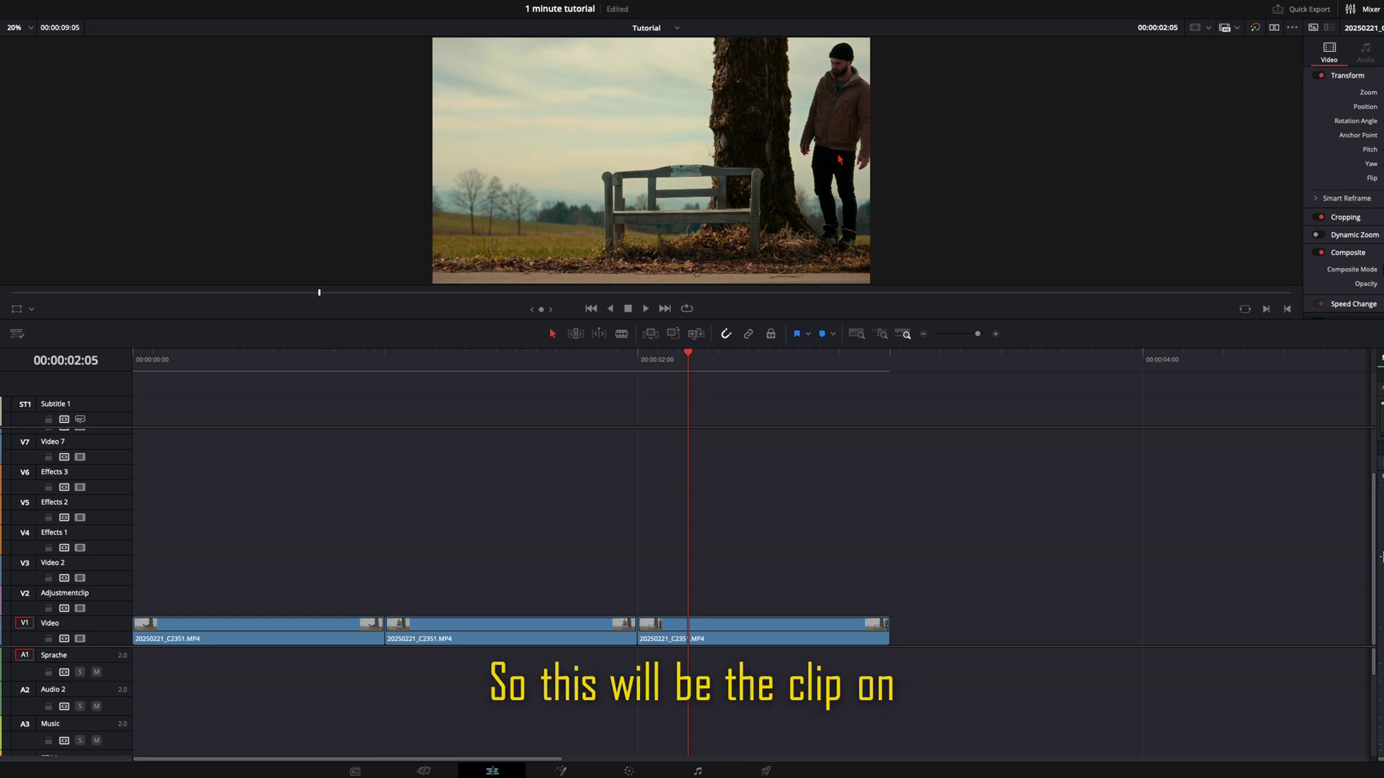
Put the standing take on V3 and the lying take on V2, with the sitting take at 0:00 on V1.
drag(742, 627, 743, 536)
click(292, 371)
key(space)
click(334, 372)
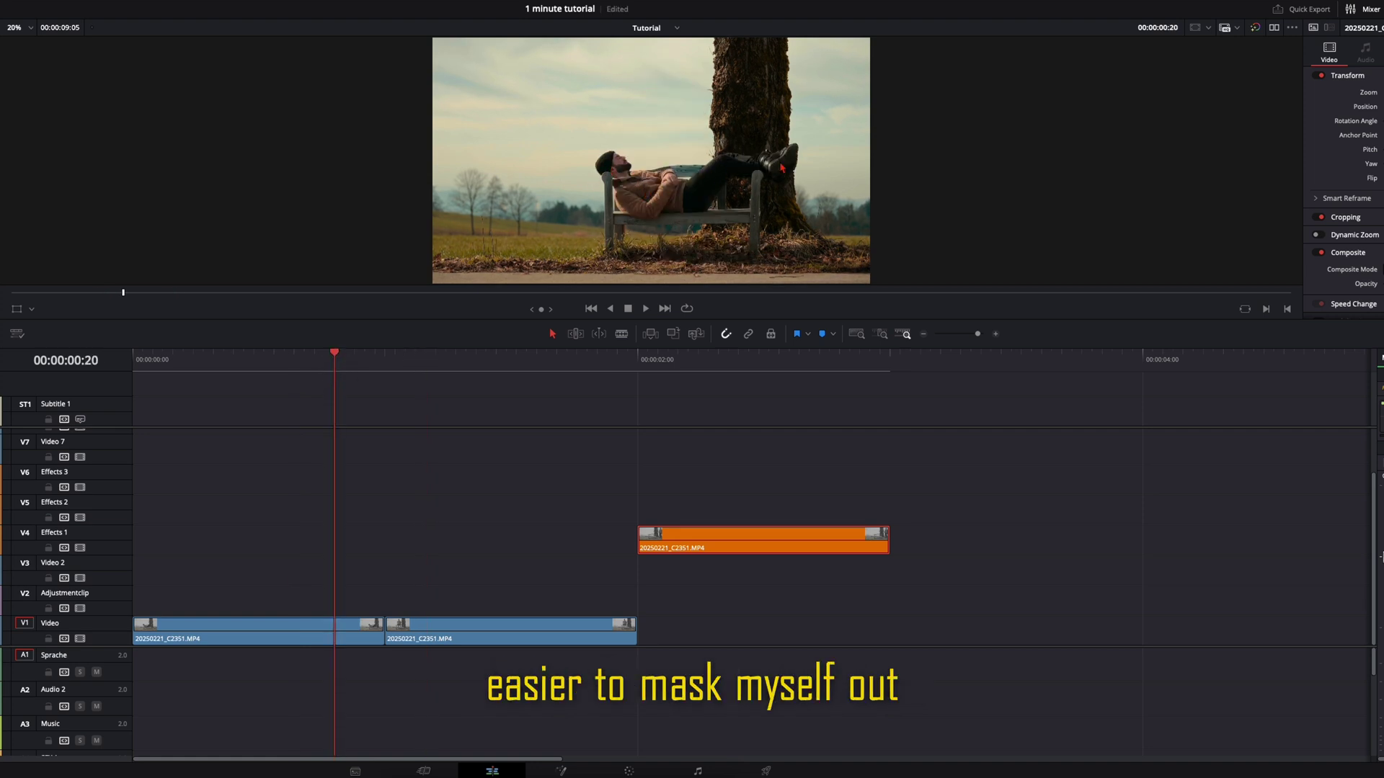
drag(269, 628, 265, 614)
click(465, 364)
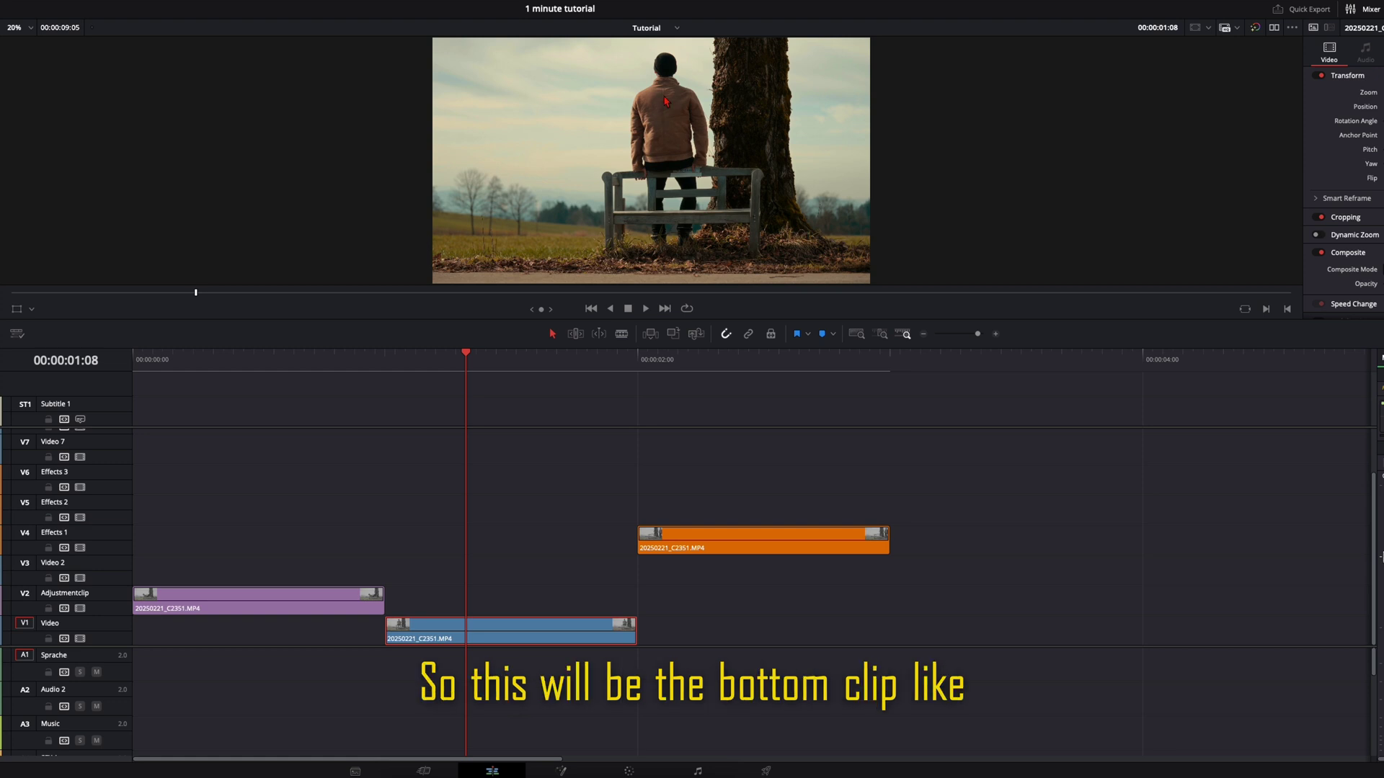
drag(482, 648, 230, 648)
drag(740, 540, 265, 574)
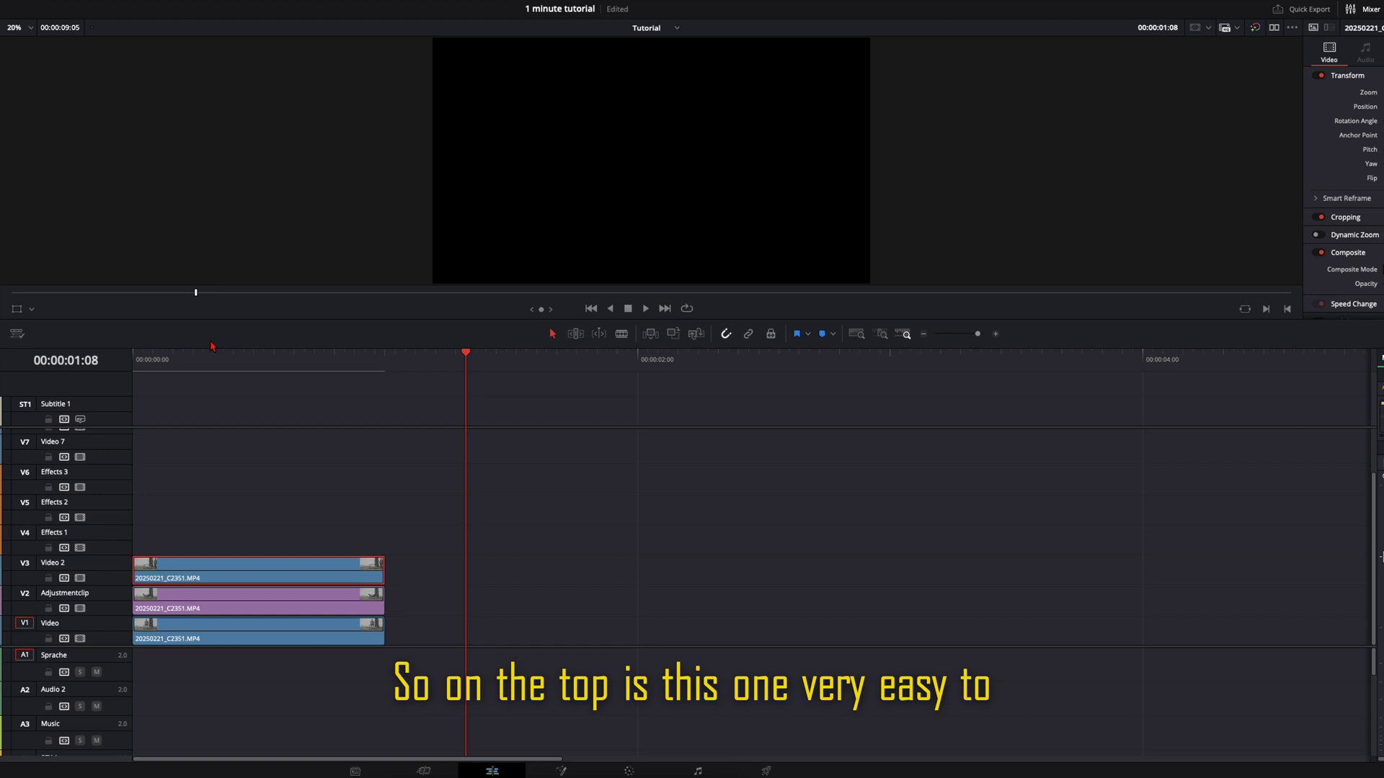
Disable the standing and lying takes with D to check each layer, then undo to re-enable them.
click(134, 356)
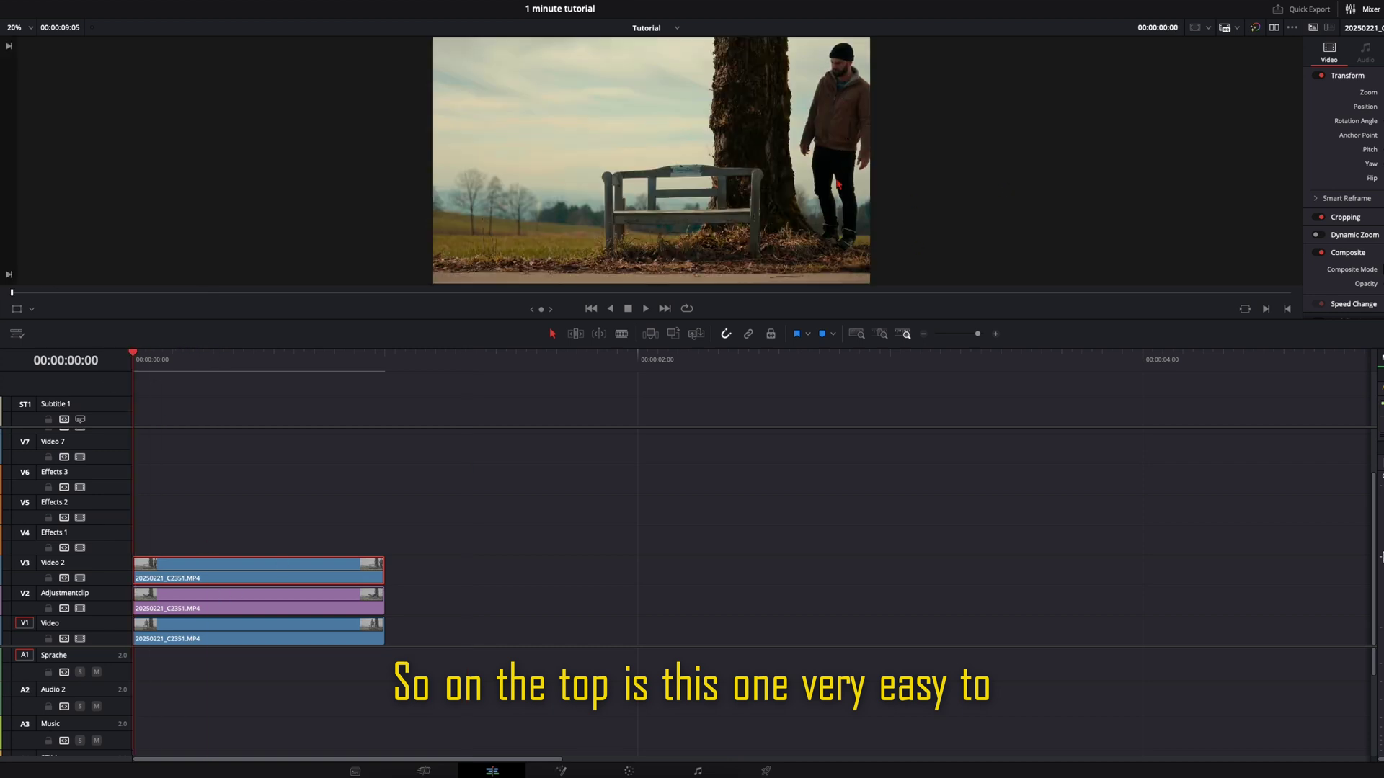
key(d)
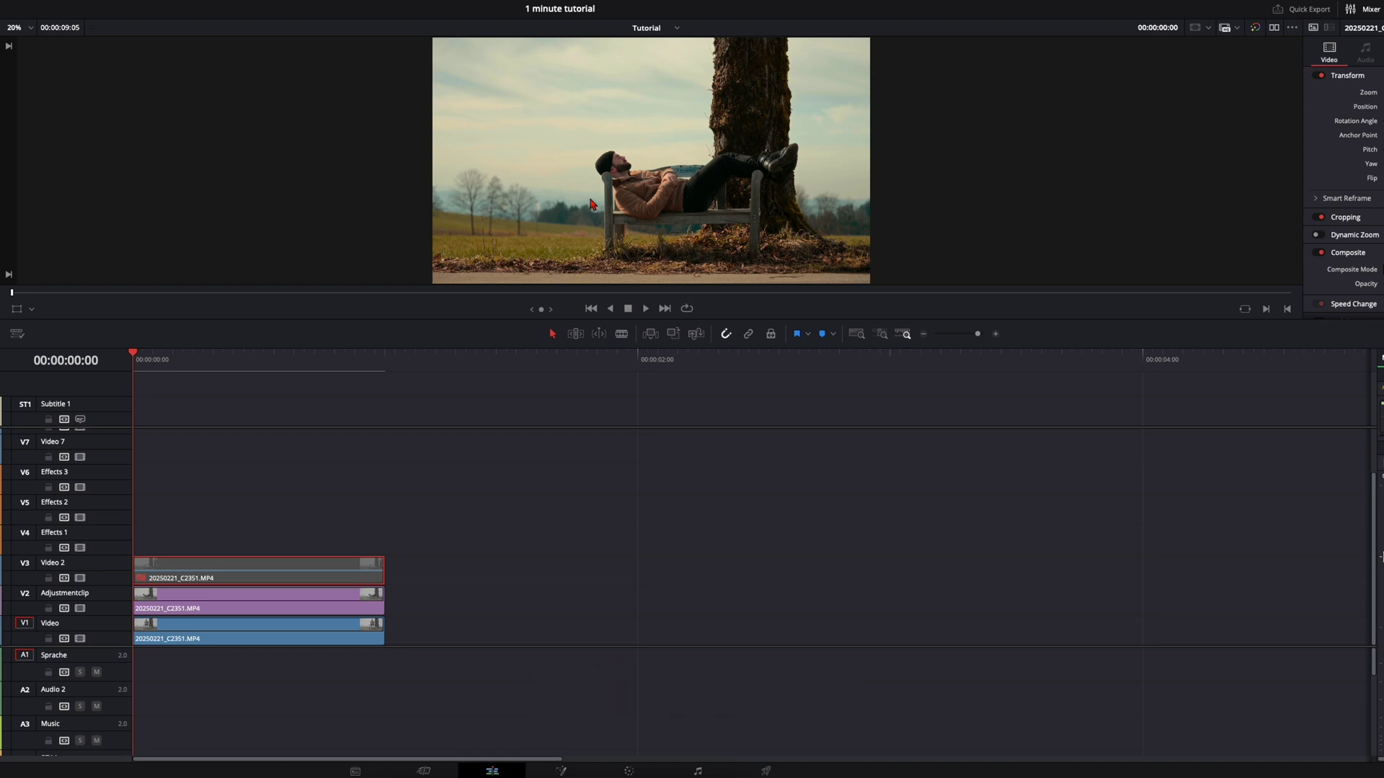
click(276, 608)
key(d)
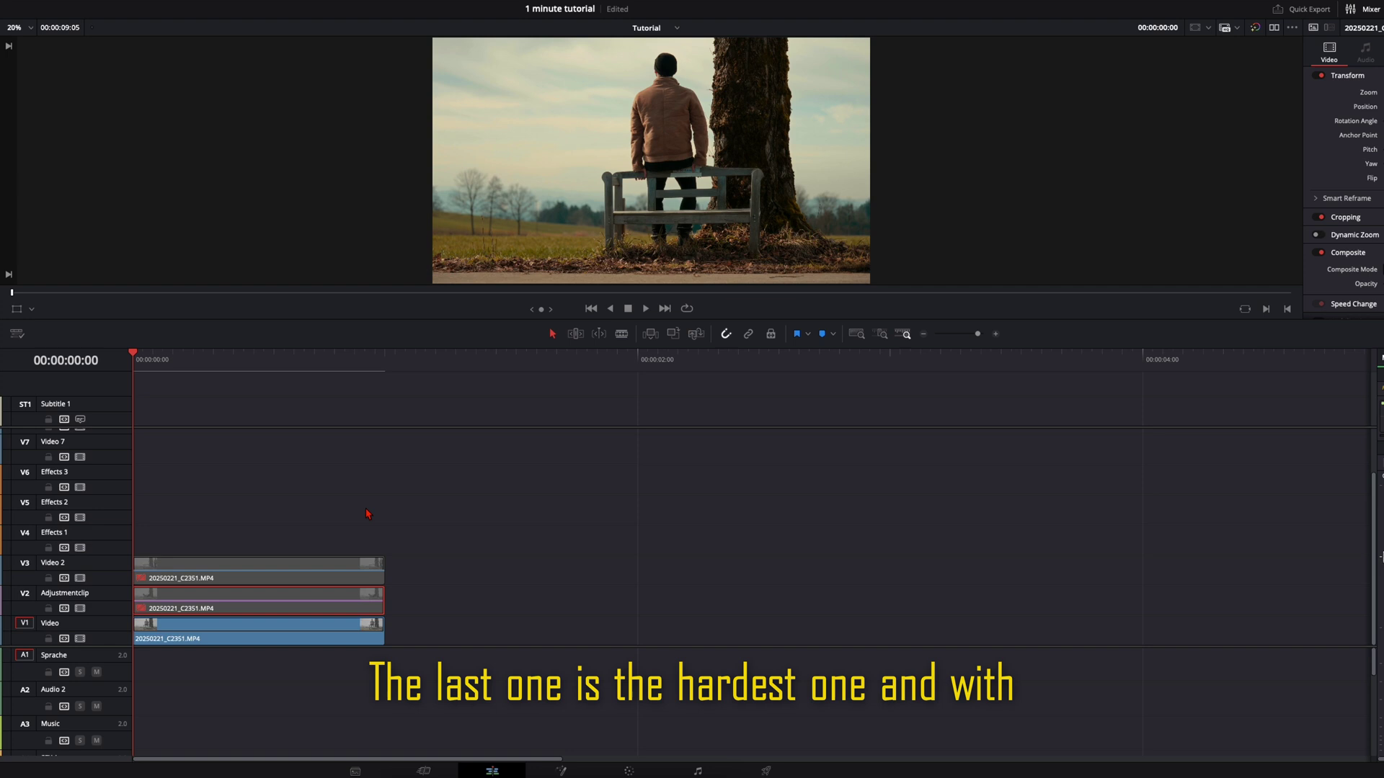
key(ctrl+z)
key(ctrl+z)
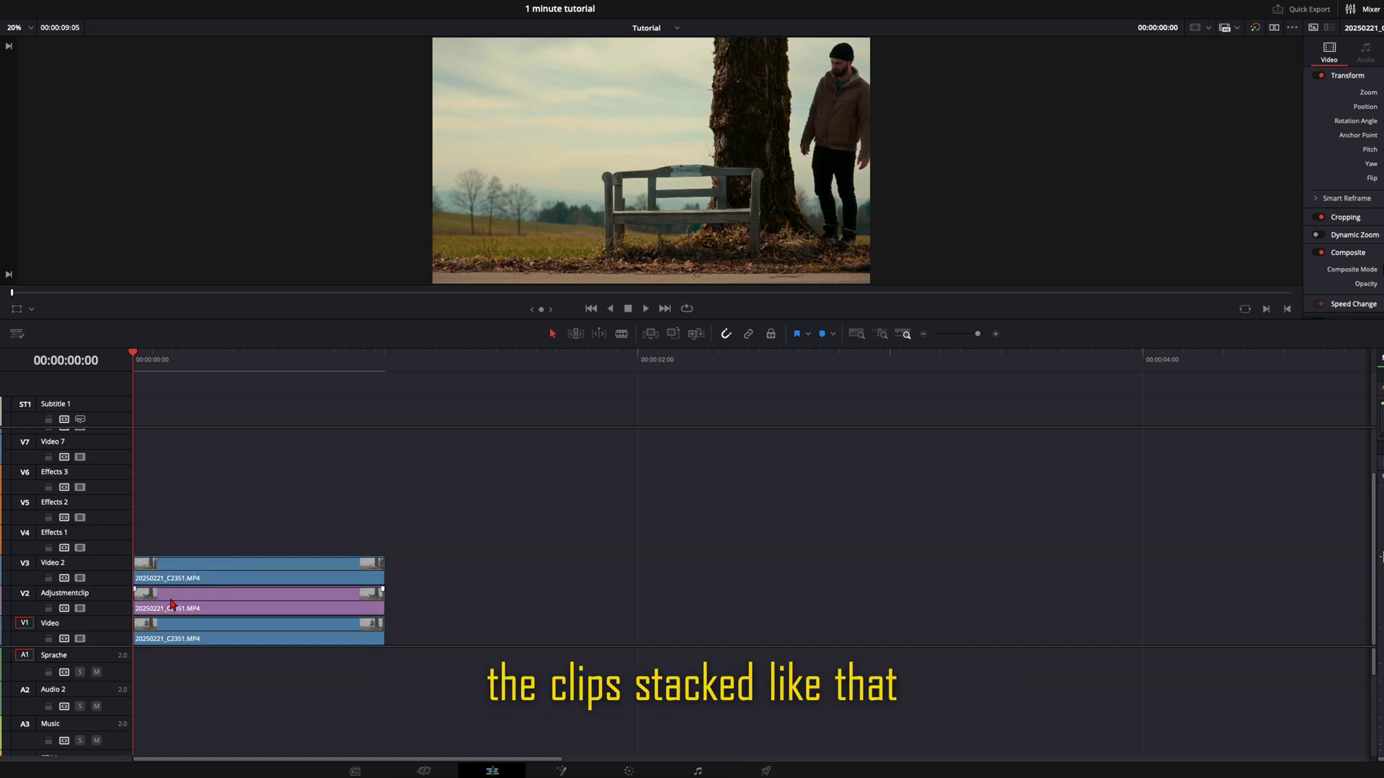
Add a Magic Mask node to the top standing take in Fusion.
click(204, 572)
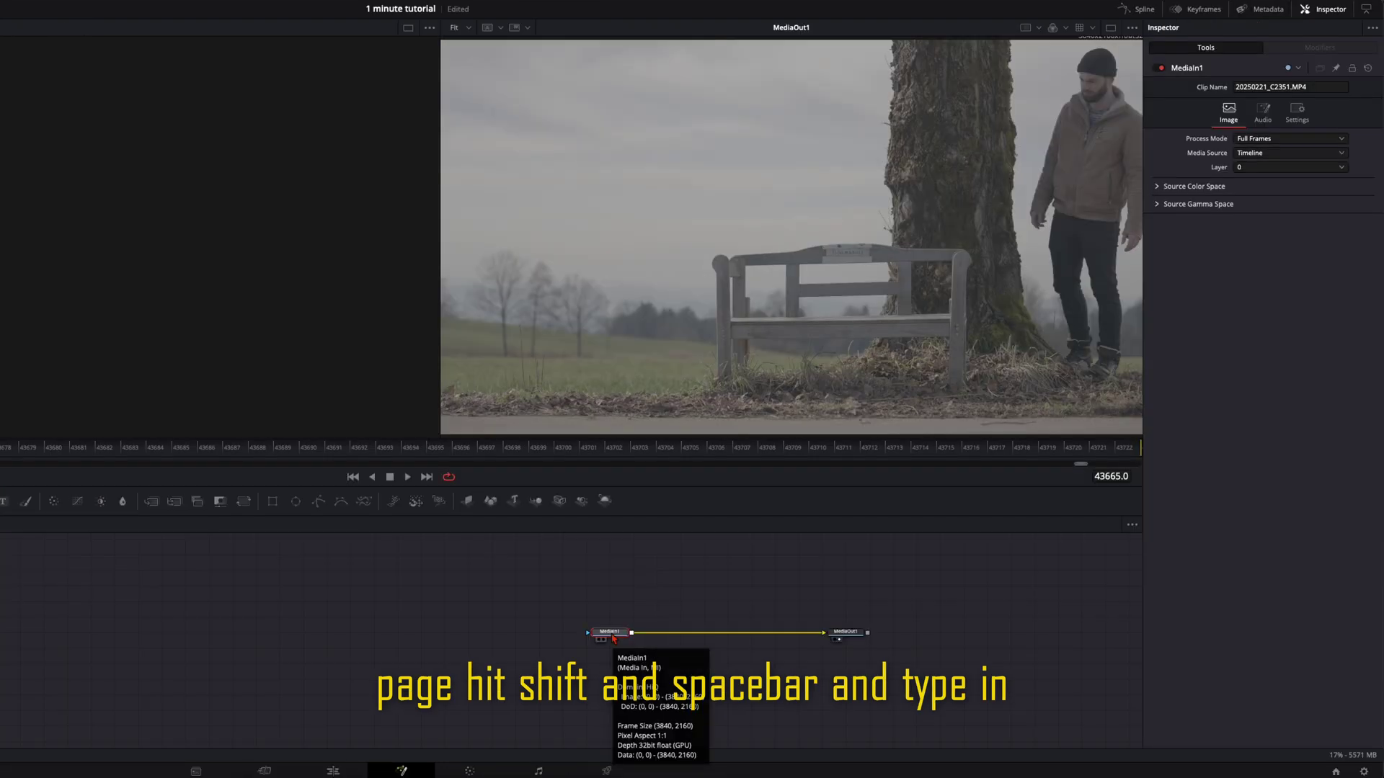
key(shift+space)
text(magic mask)
key(Return)
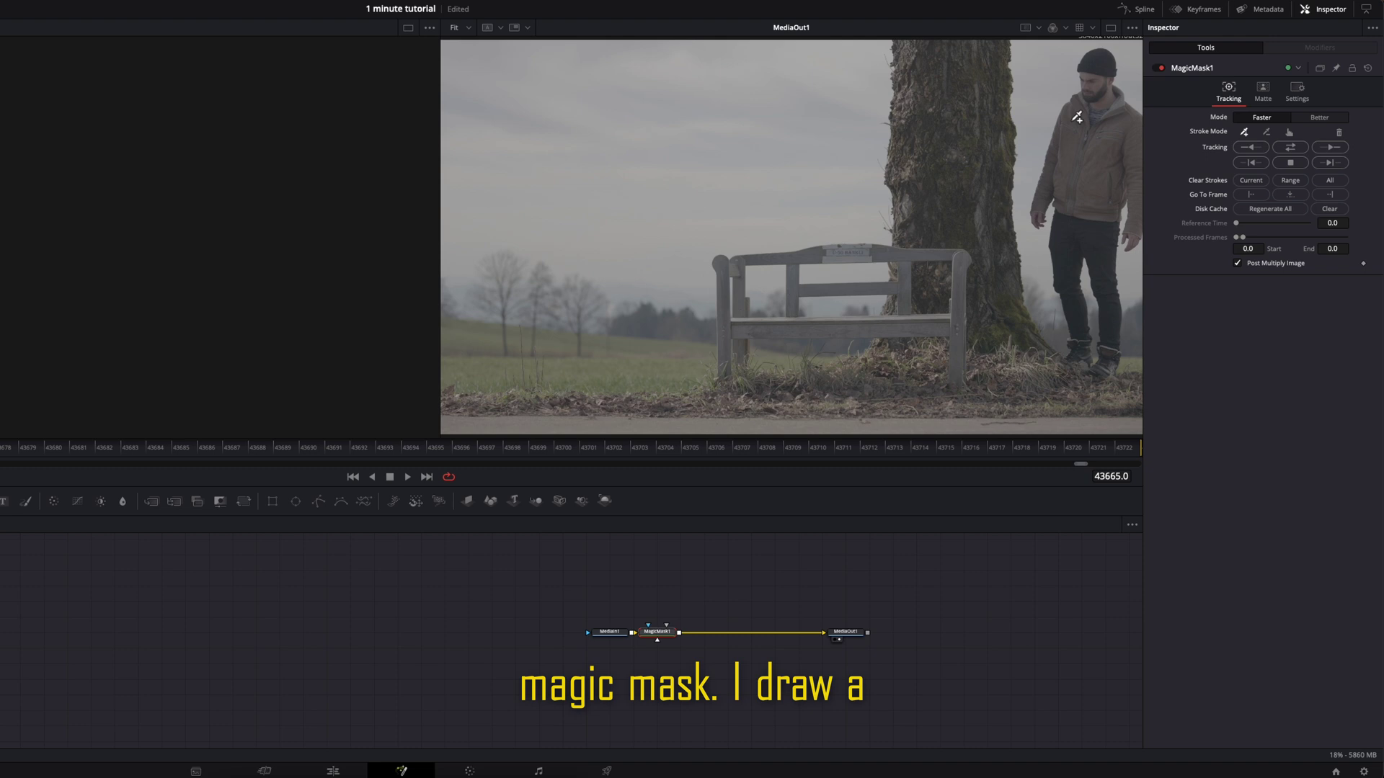
Stroke the man's head, body and other leg, set Mode to Better, and track bidirectionally.
mouse_move(1097, 69)
mouse_down()
mouse_move(1133, 191)
mouse_move(1112, 157)
mouse_move(1043, 193)
mouse_move(1075, 131)
mouse_move(1092, 173)
mouse_move(1066, 278)
mouse_move(1076, 350)
mouse_up()
mouse_move(1072, 210)
mouse_down()
mouse_move(1094, 228)
mouse_move(1111, 354)
mouse_up()
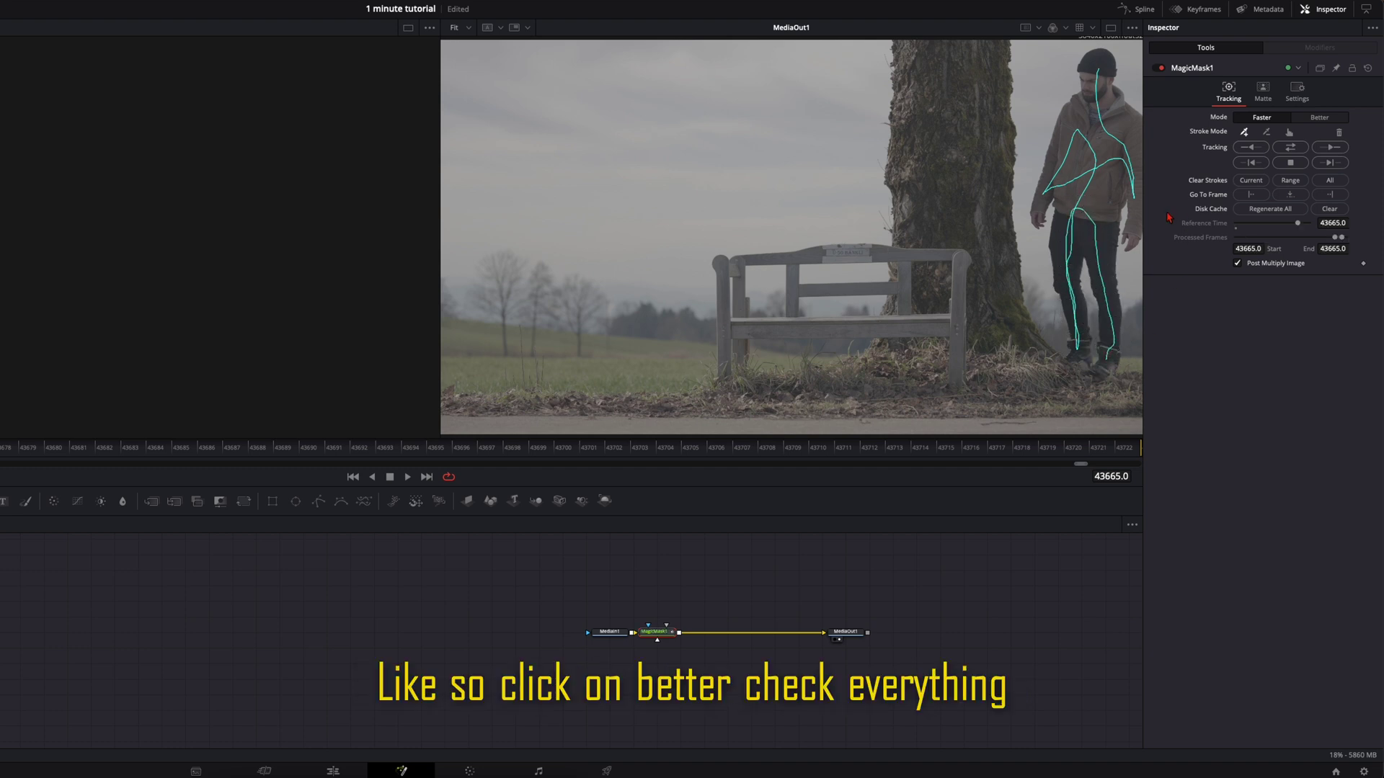
click(1313, 119)
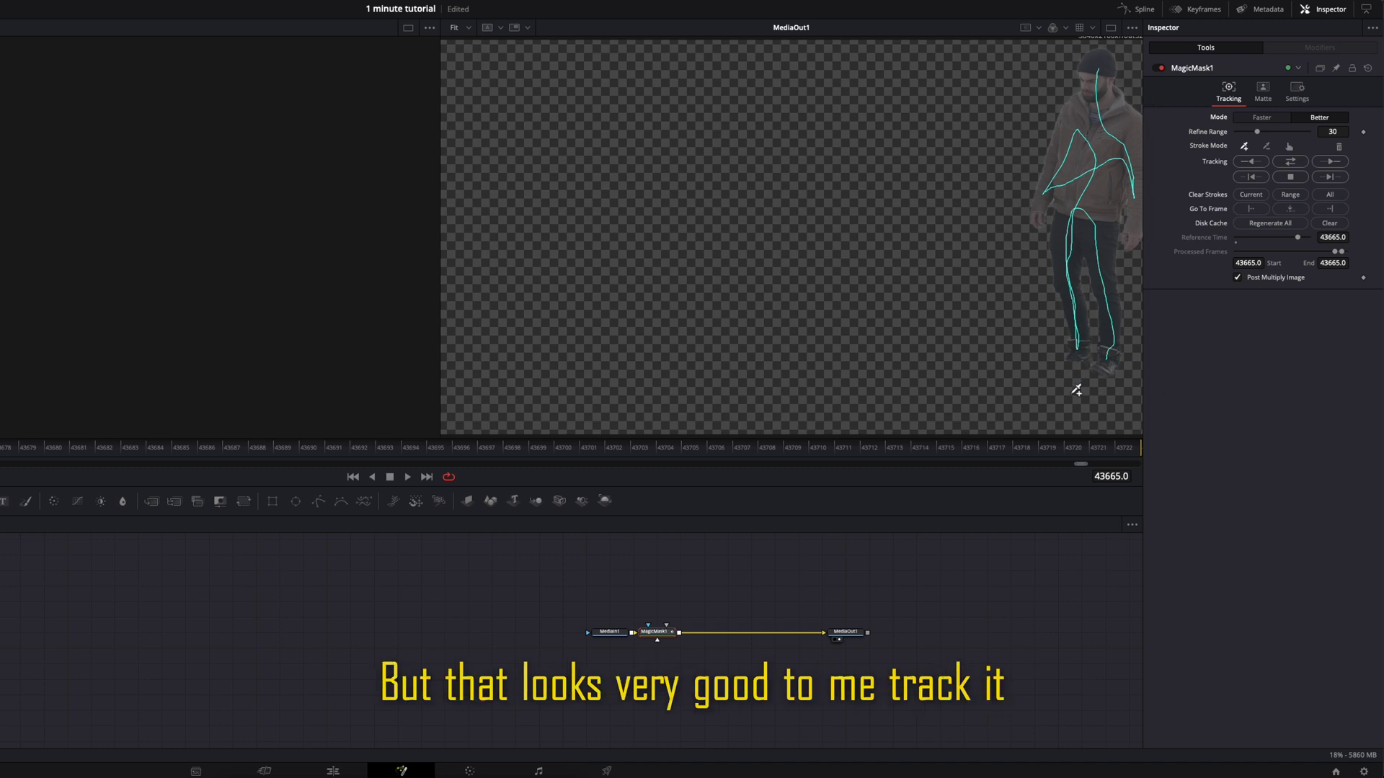
click(1299, 163)
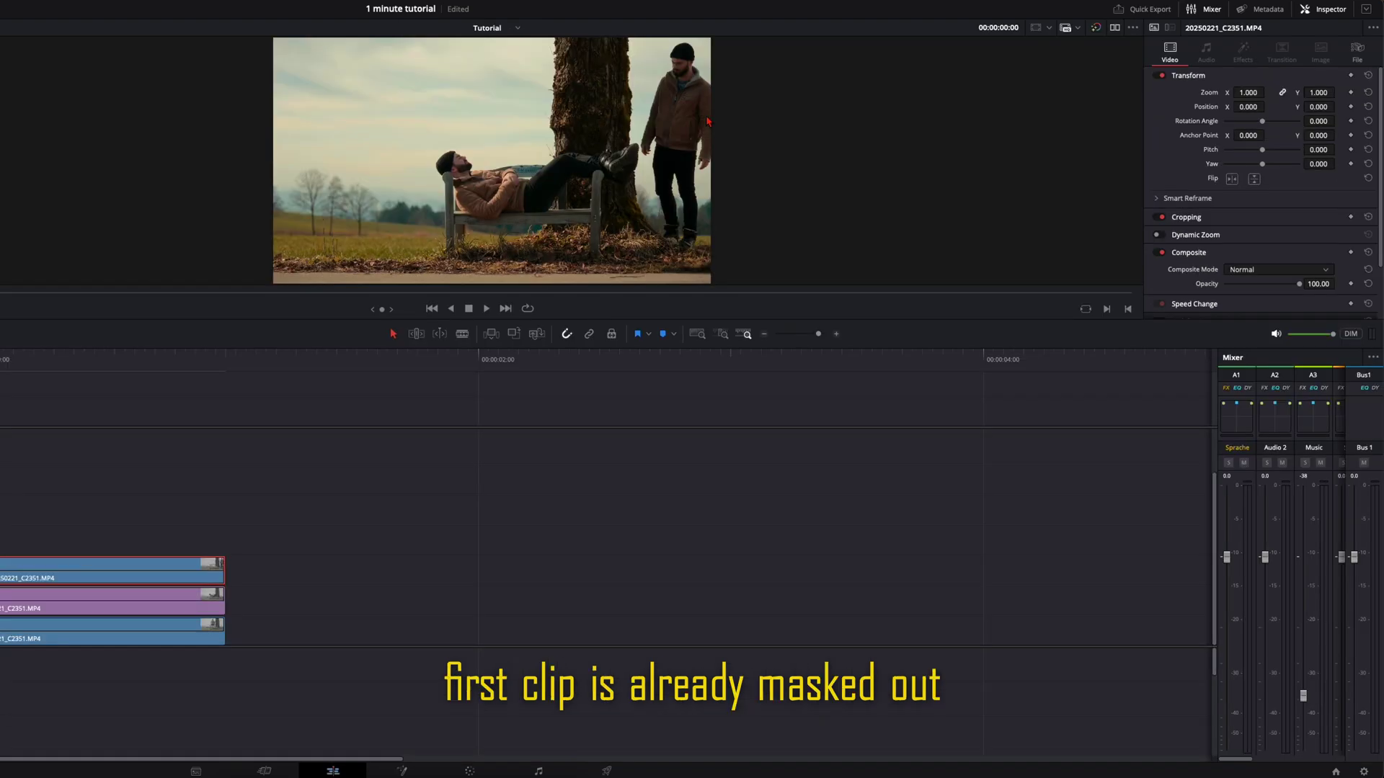
Open the lying take in Fusion and add a Magic Mask node after MediaIn1.
click(61, 611)
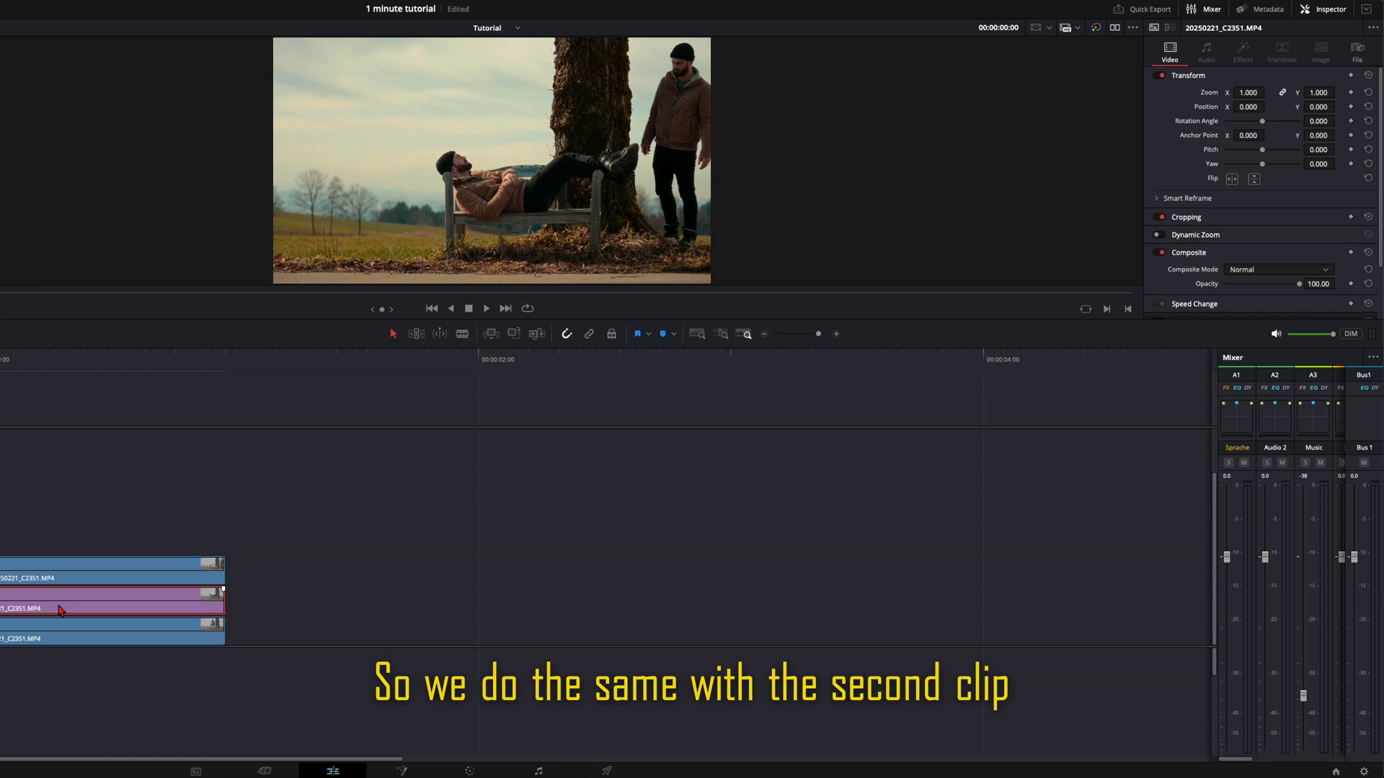
key(shift+5)
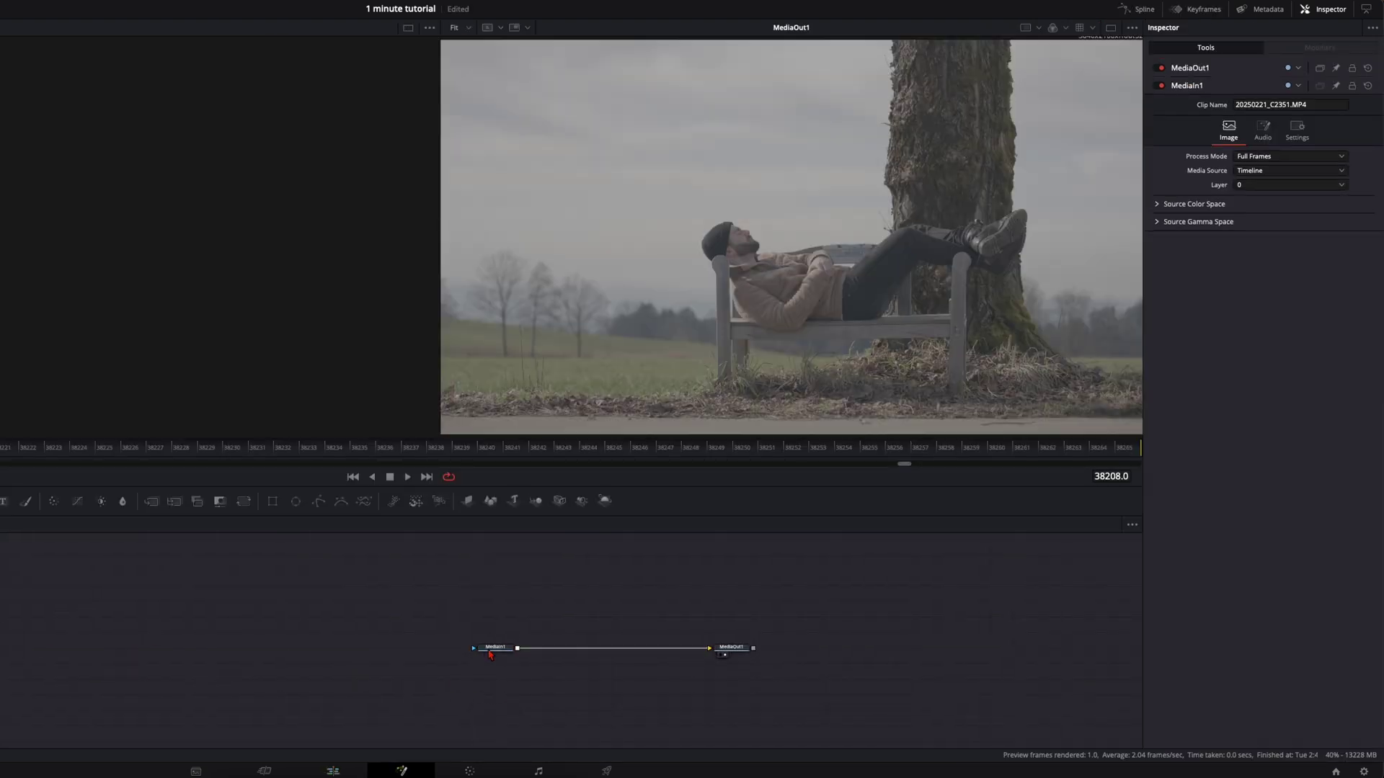
click(480, 649)
key(shift+space)
text(magic mask)
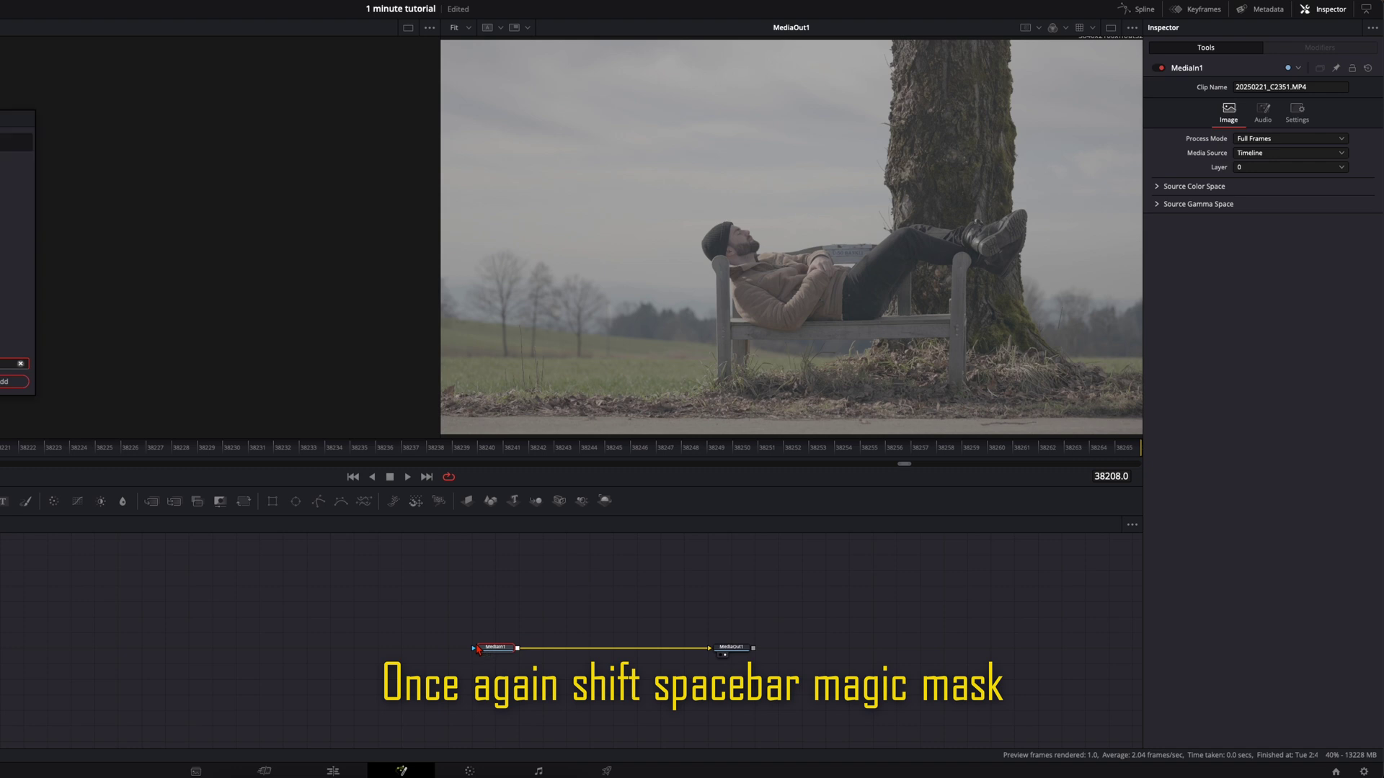
key(Return)
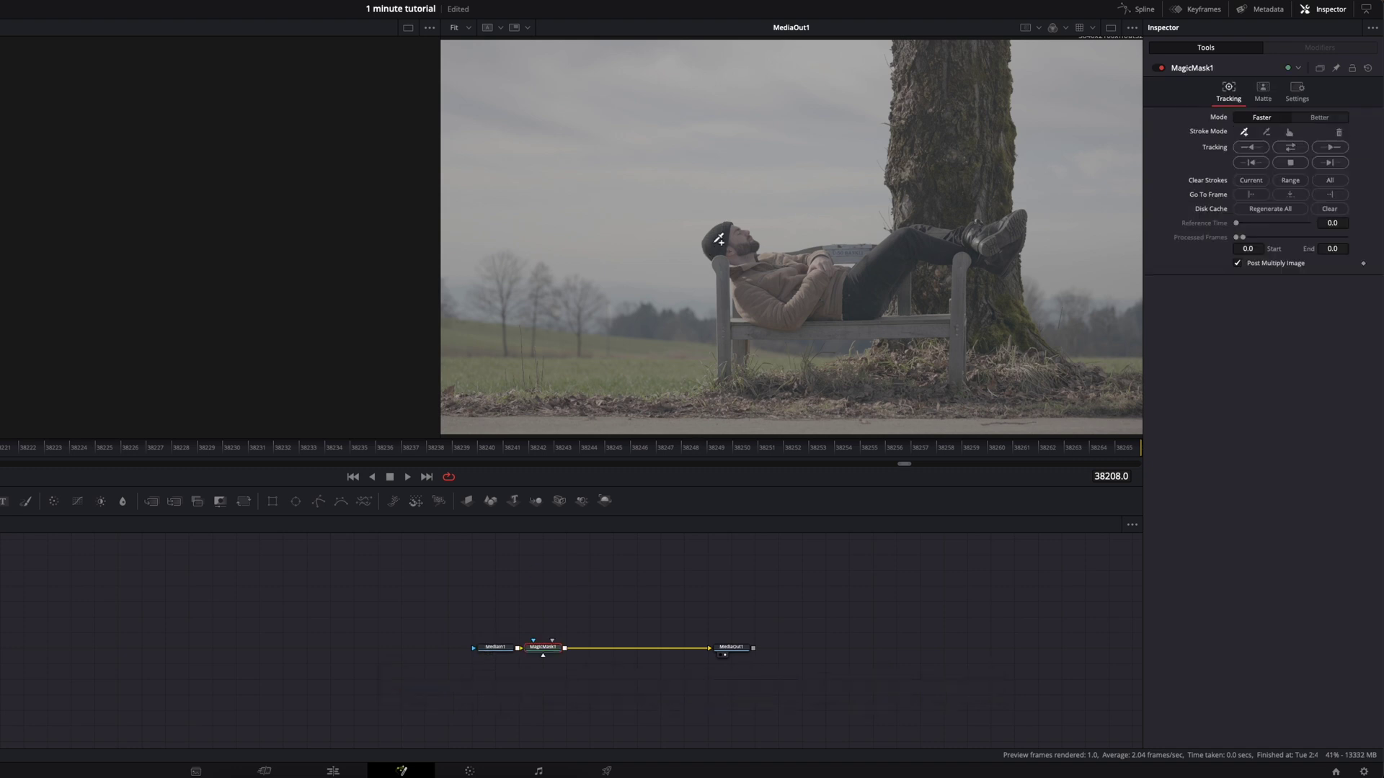
Stroke the lying man and set Better mode, then subtract the bench legs and stray area and track bidirectionally.
mouse_move(718, 239)
mouse_down()
mouse_move(759, 303)
mouse_move(797, 306)
mouse_move(777, 282)
mouse_move(788, 273)
mouse_move(809, 268)
mouse_move(827, 288)
mouse_move(874, 253)
mouse_move(1014, 226)
mouse_move(1004, 256)
mouse_move(904, 250)
mouse_move(877, 284)
mouse_up()
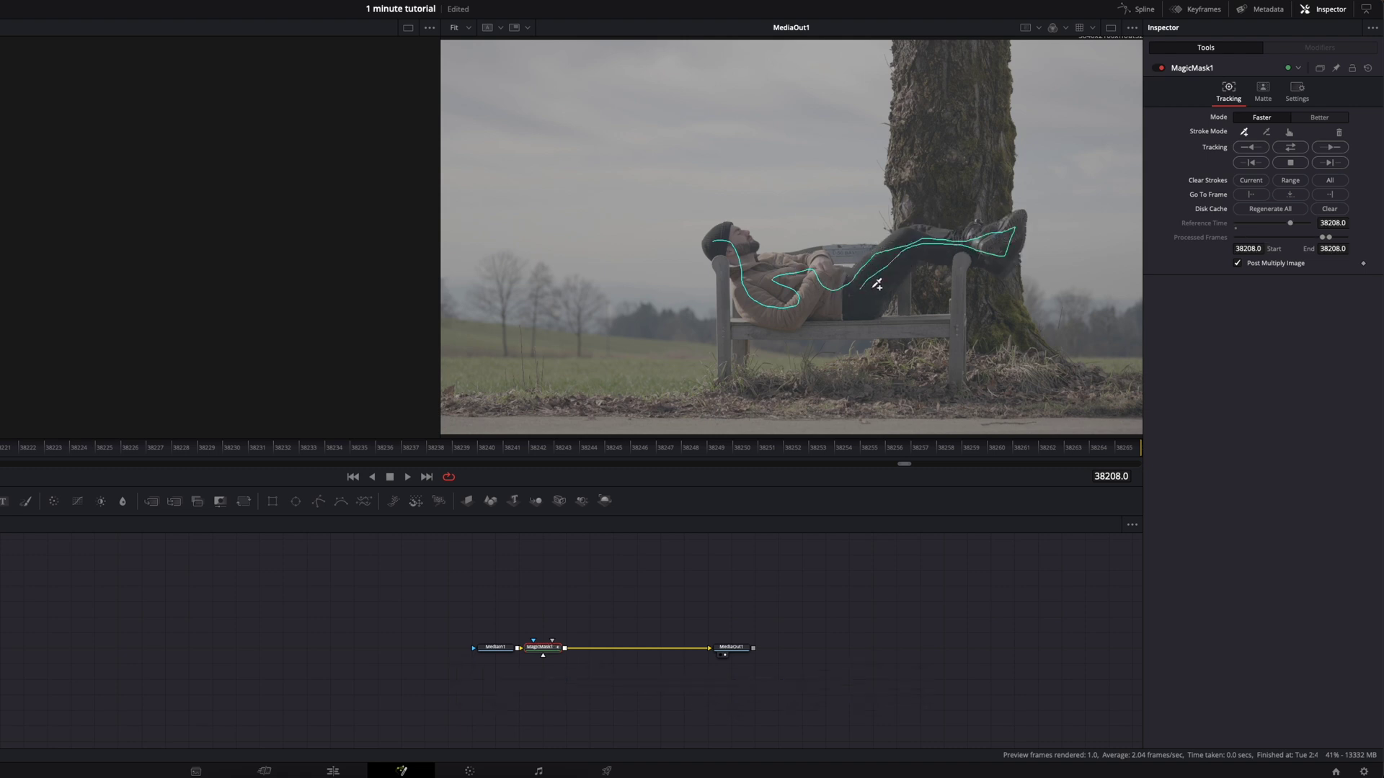
click(1319, 117)
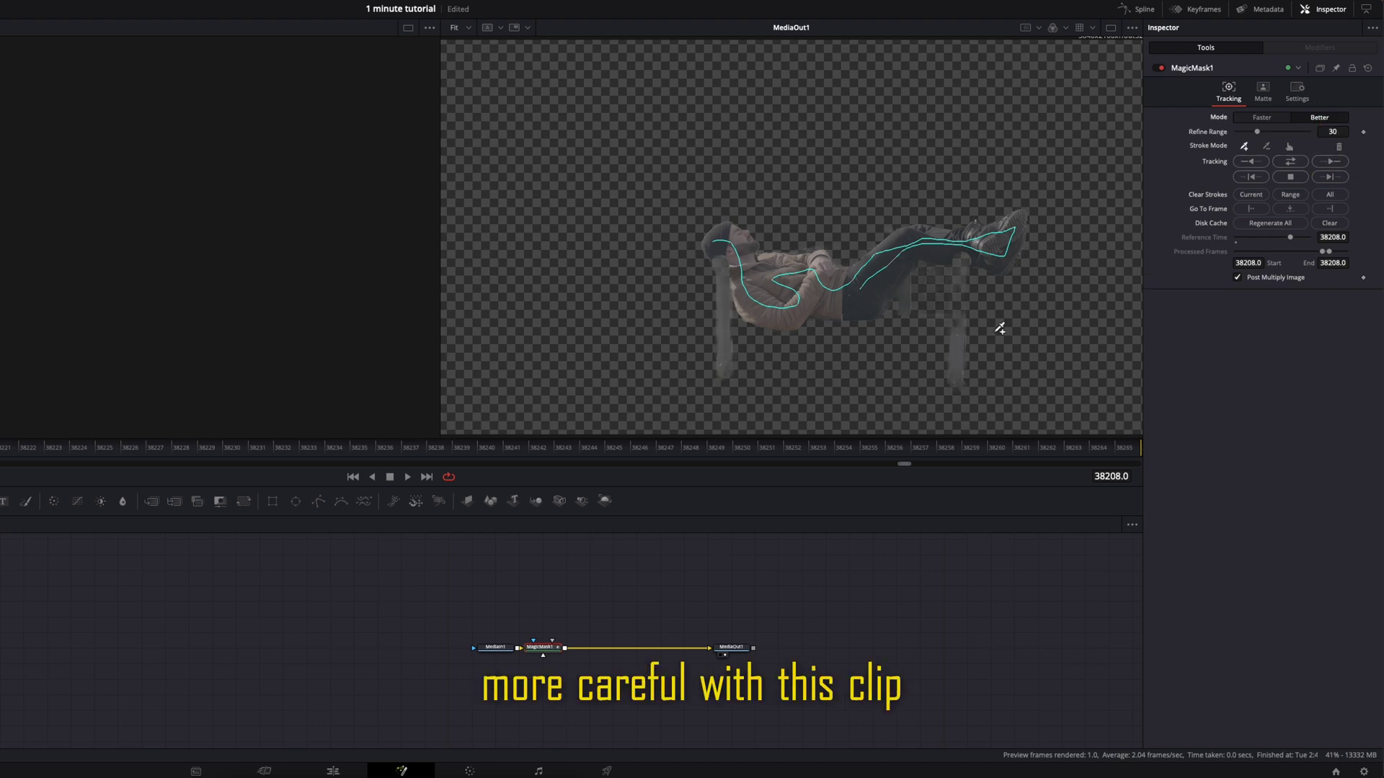
click(1267, 148)
drag(959, 264, 959, 369)
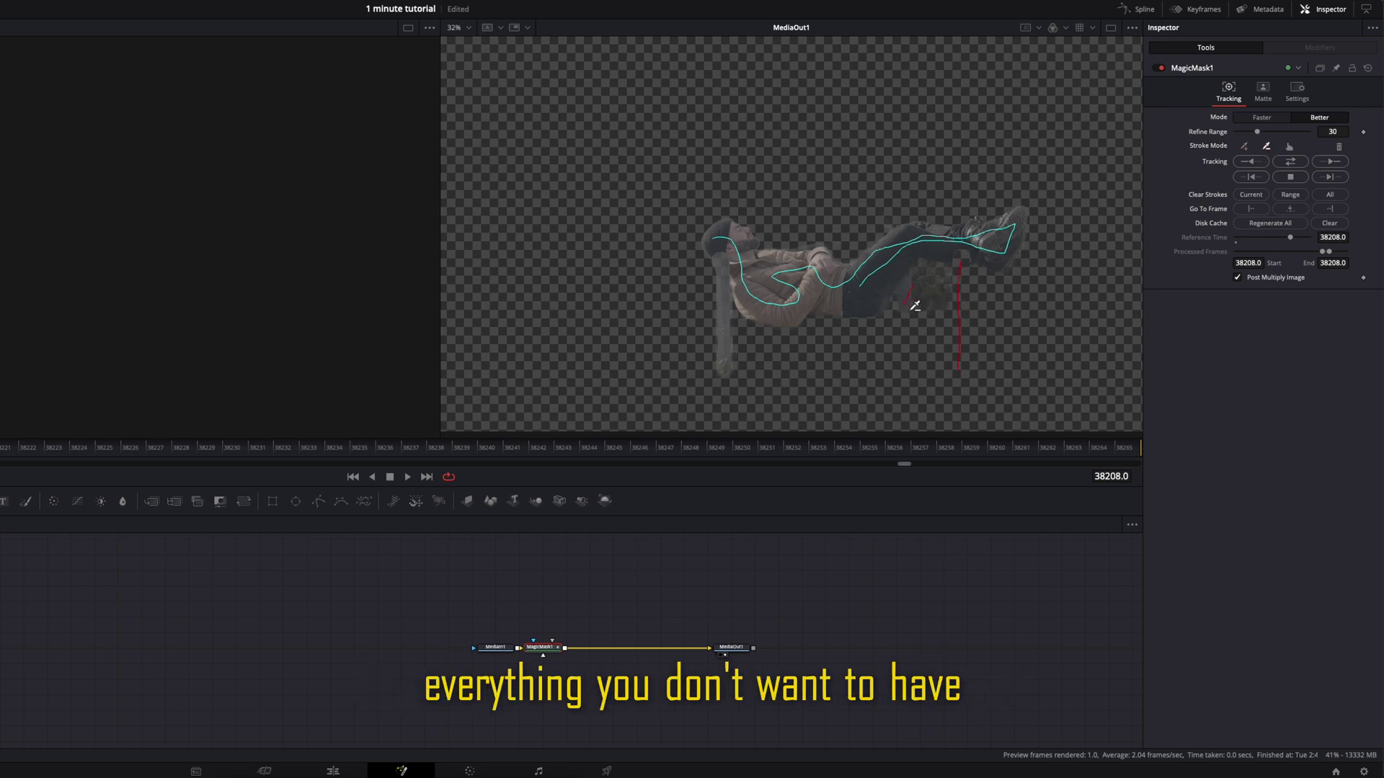
drag(722, 266, 722, 378)
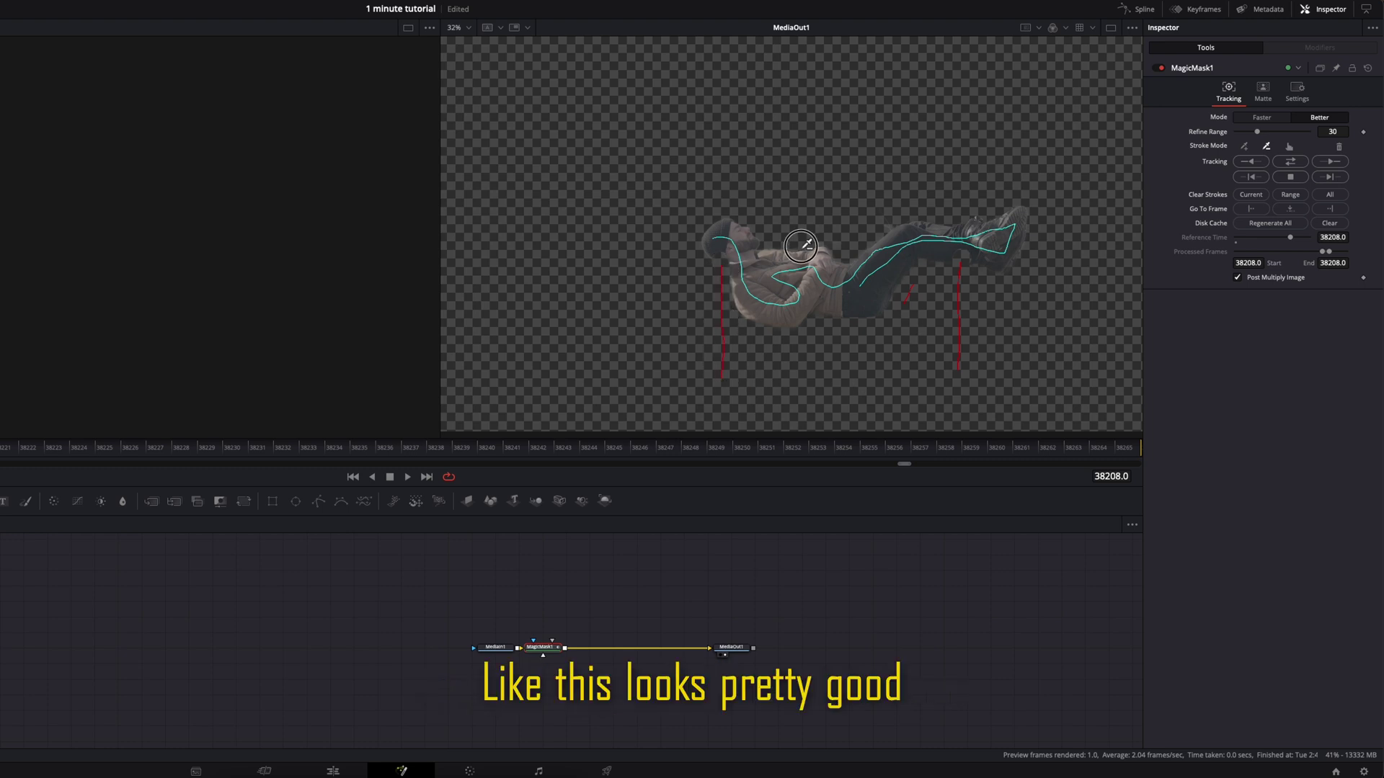
drag(799, 244, 815, 247)
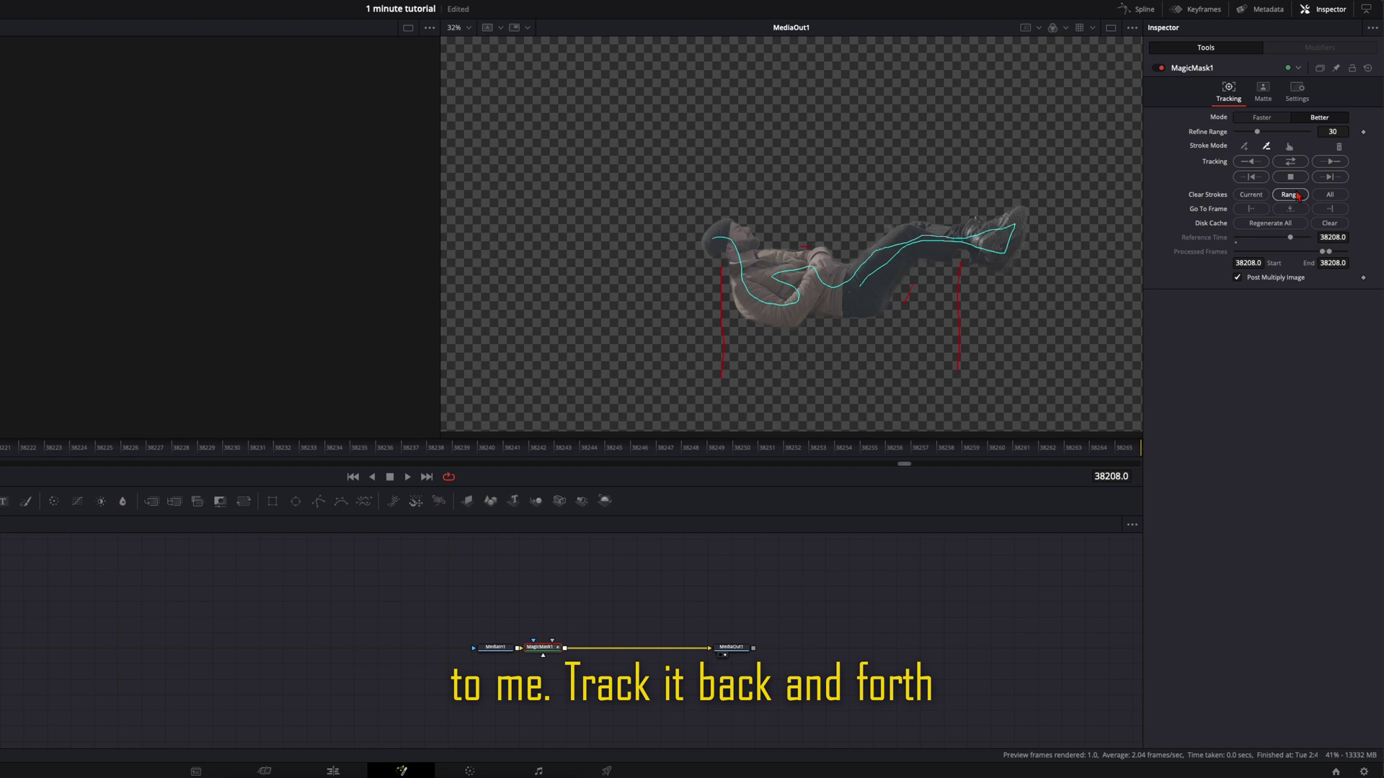
click(1290, 161)
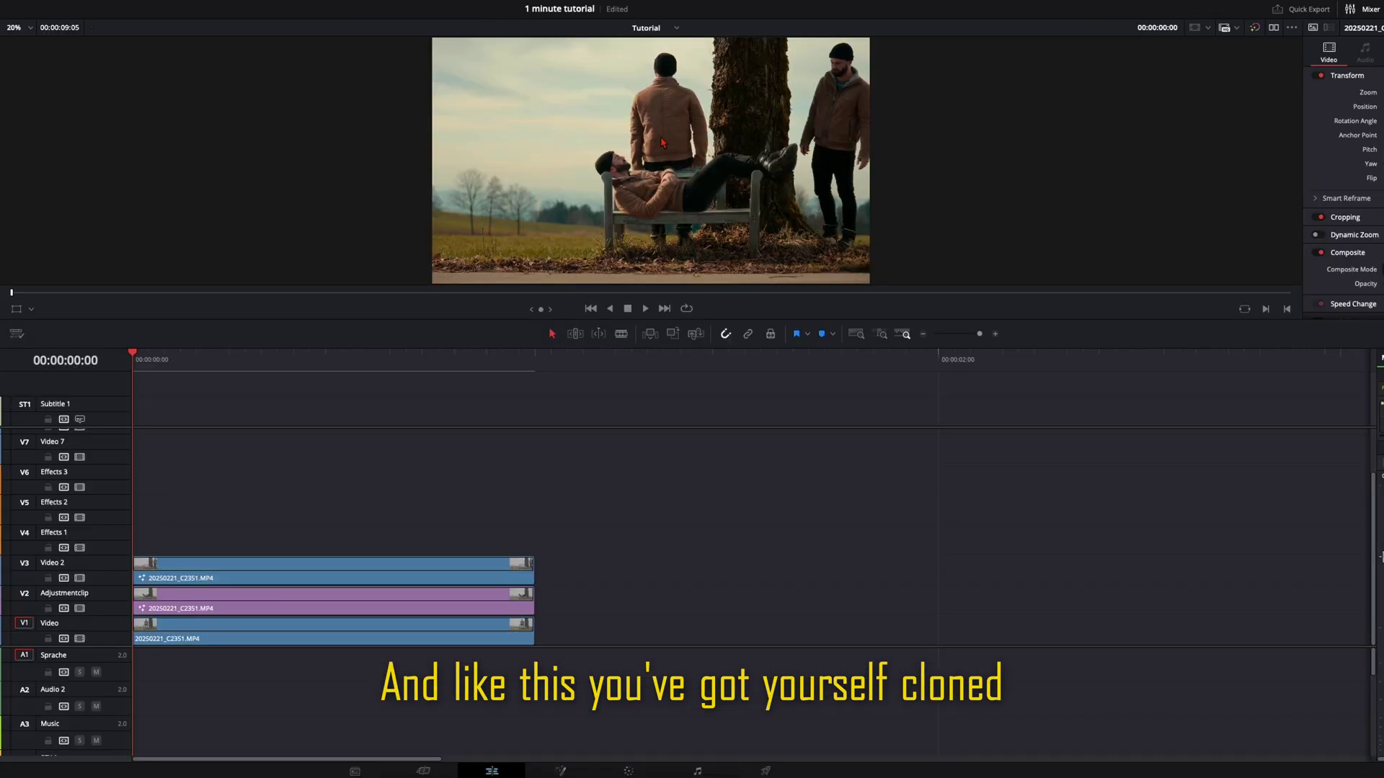
Move the second standing take from V1 onto V2 at 00:00:00:00, then go to the Color page.
drag(277, 355, 133, 356)
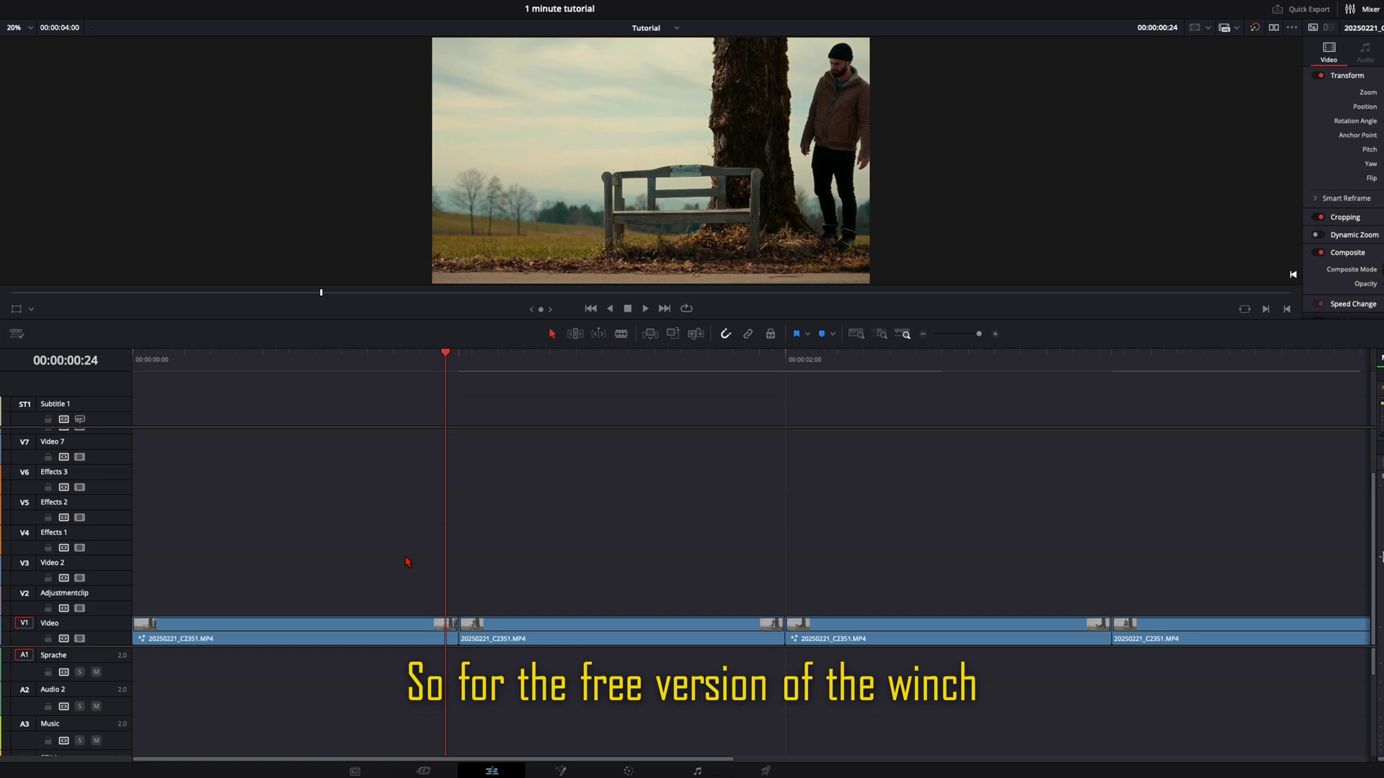
drag(513, 364, 420, 360)
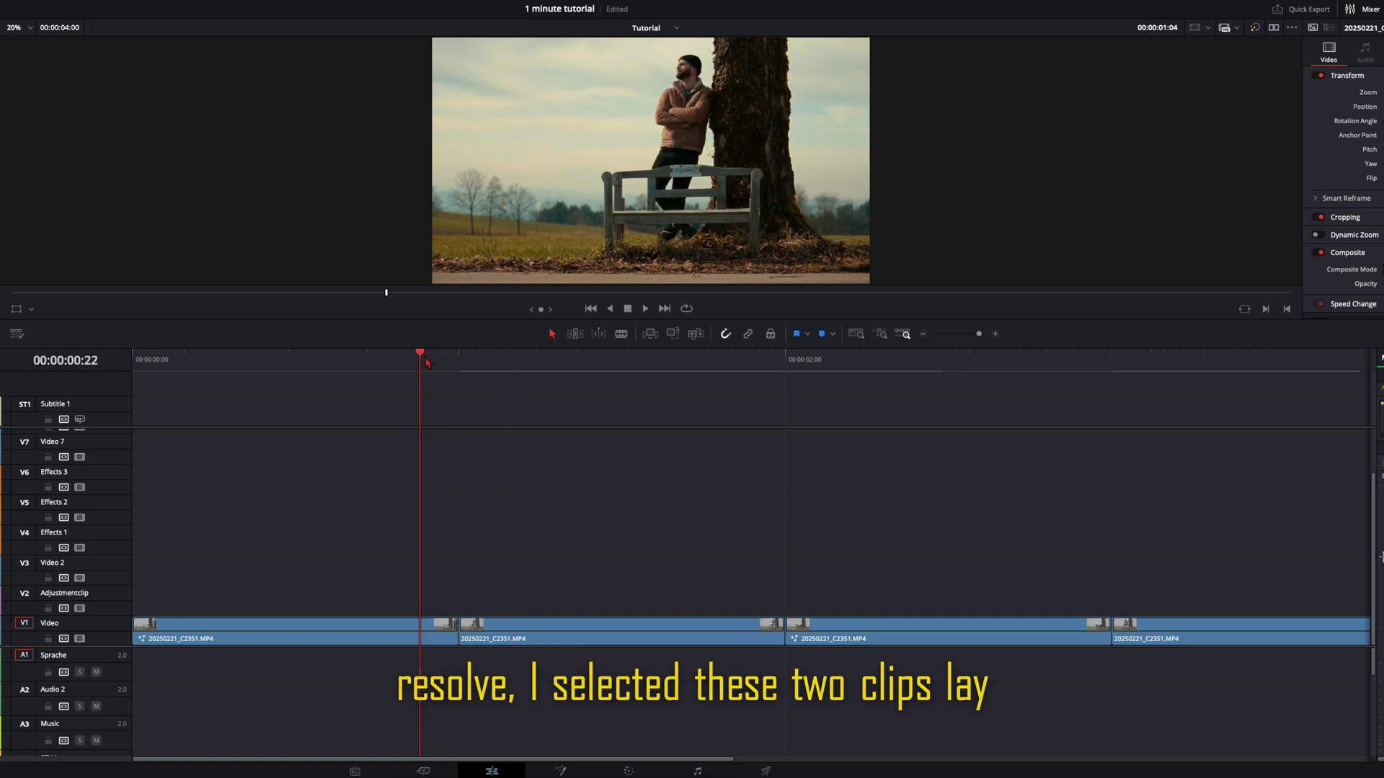
drag(542, 638, 186, 610)
drag(170, 353, 108, 353)
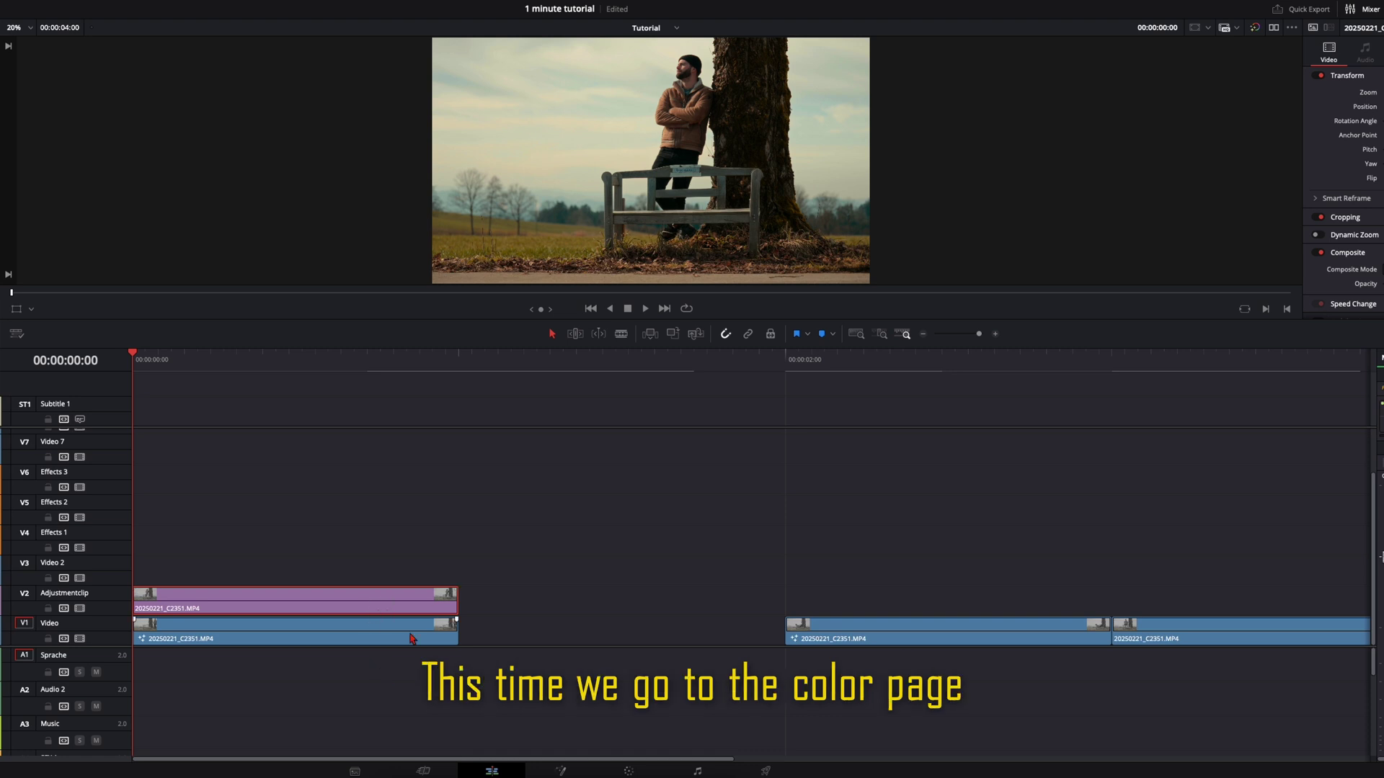
click(630, 771)
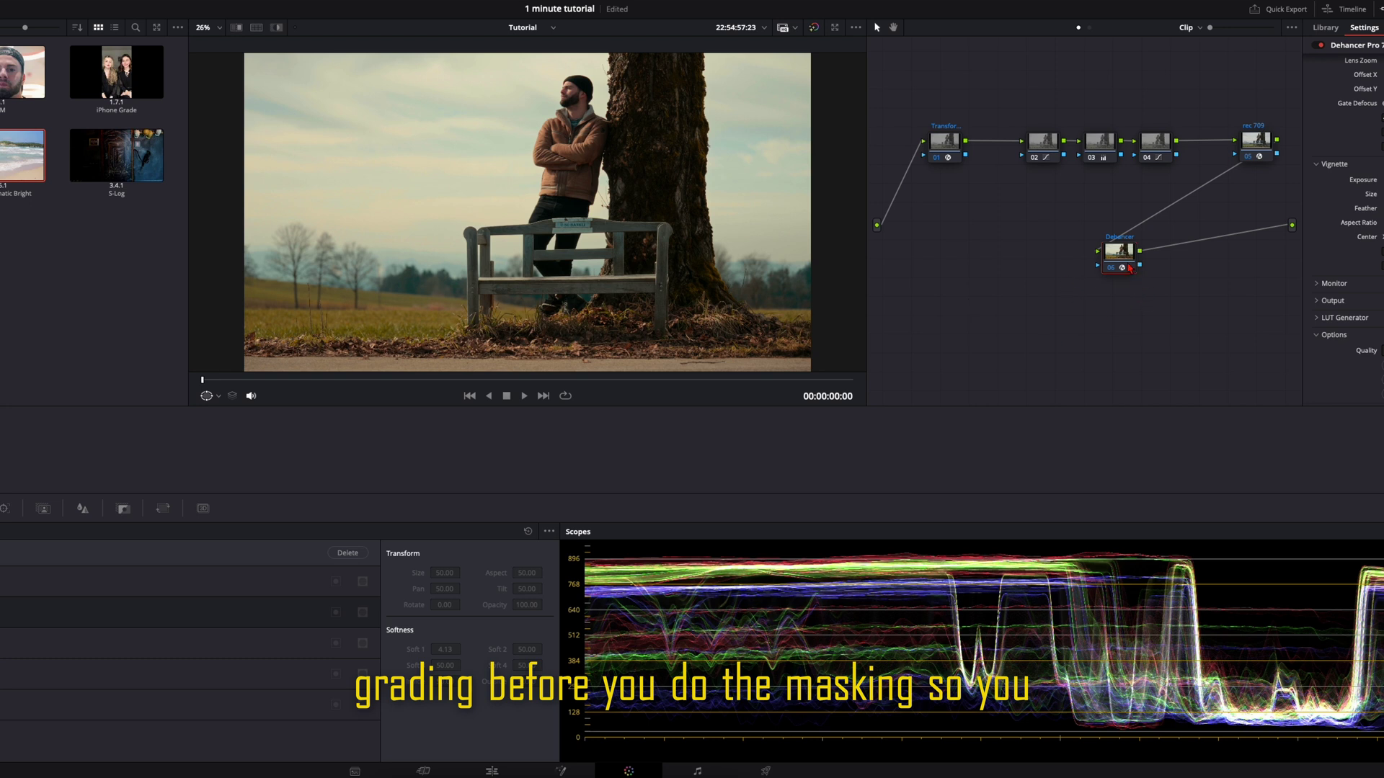
Add serial node 07 after the Dehancer node with Alt+S and tidy the node positions.
drag(1129, 268, 1132, 271)
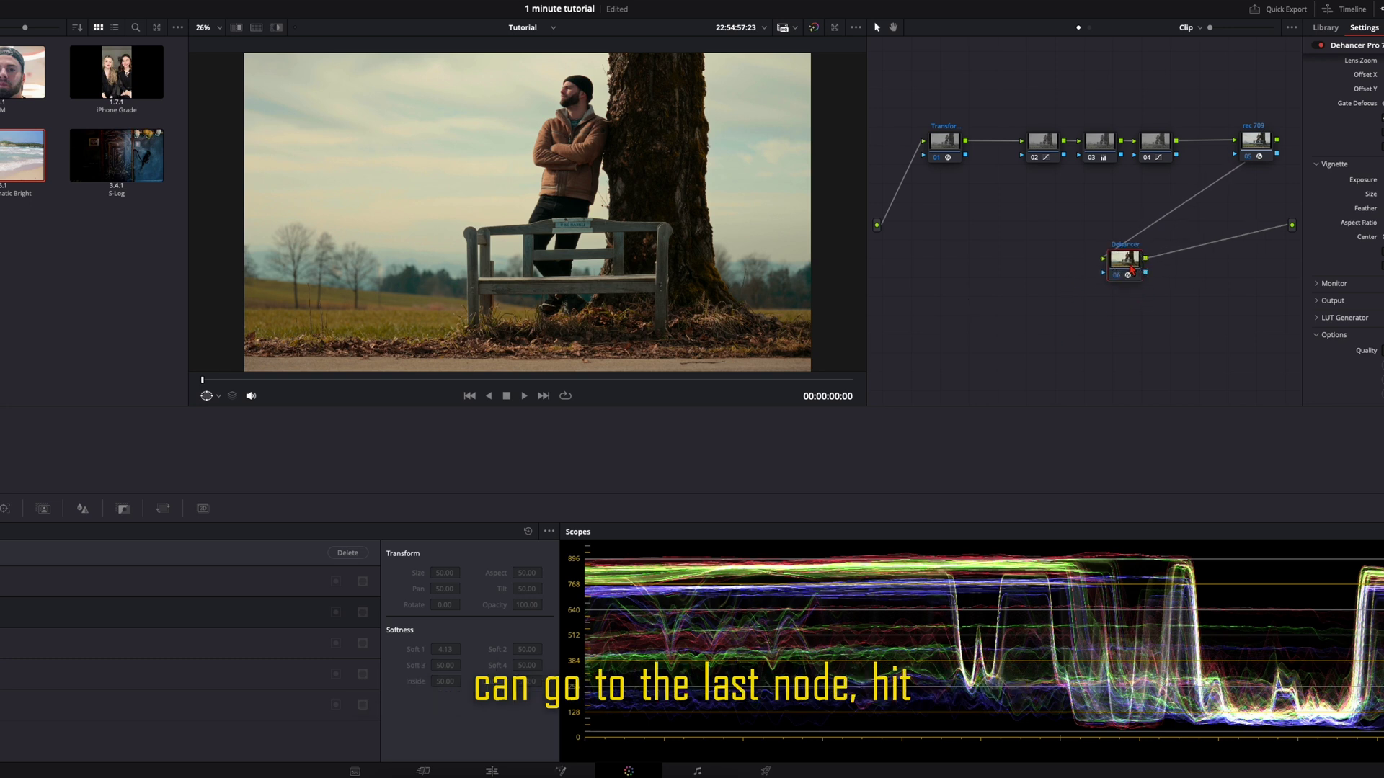
key(alt+s)
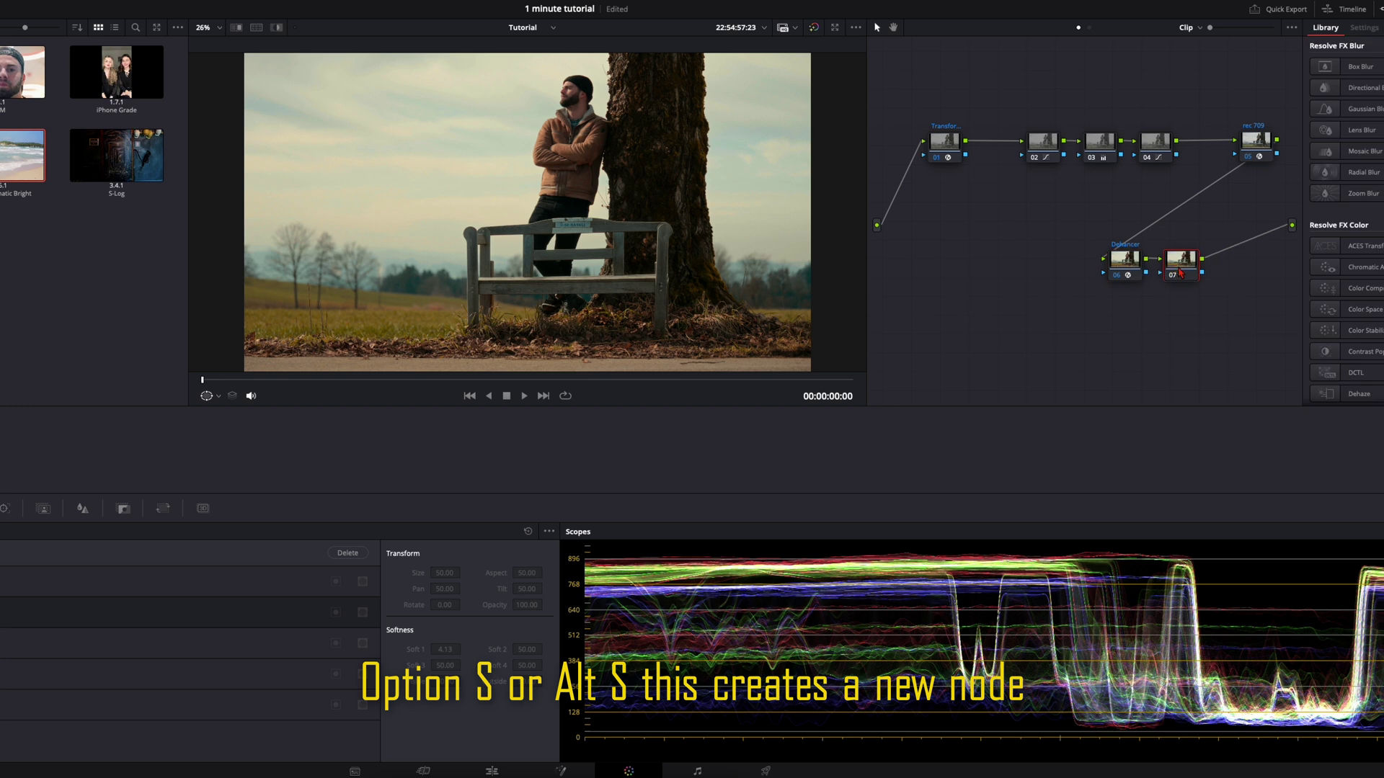
drag(1179, 271, 1188, 268)
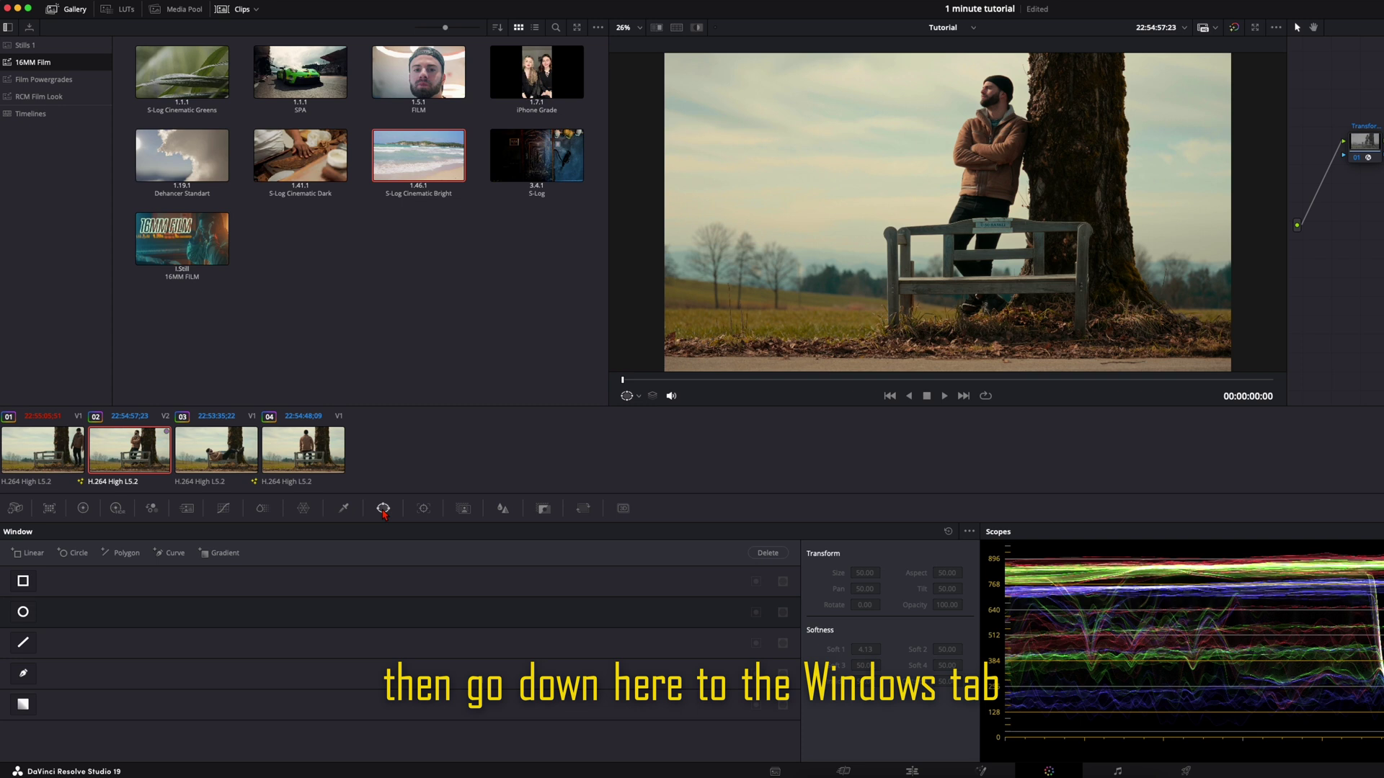
Zoom the viewer out and draw a closed four-point Curve window over the left frame up to the tree trunk.
click(23, 673)
scroll(894, 320, down, 1)
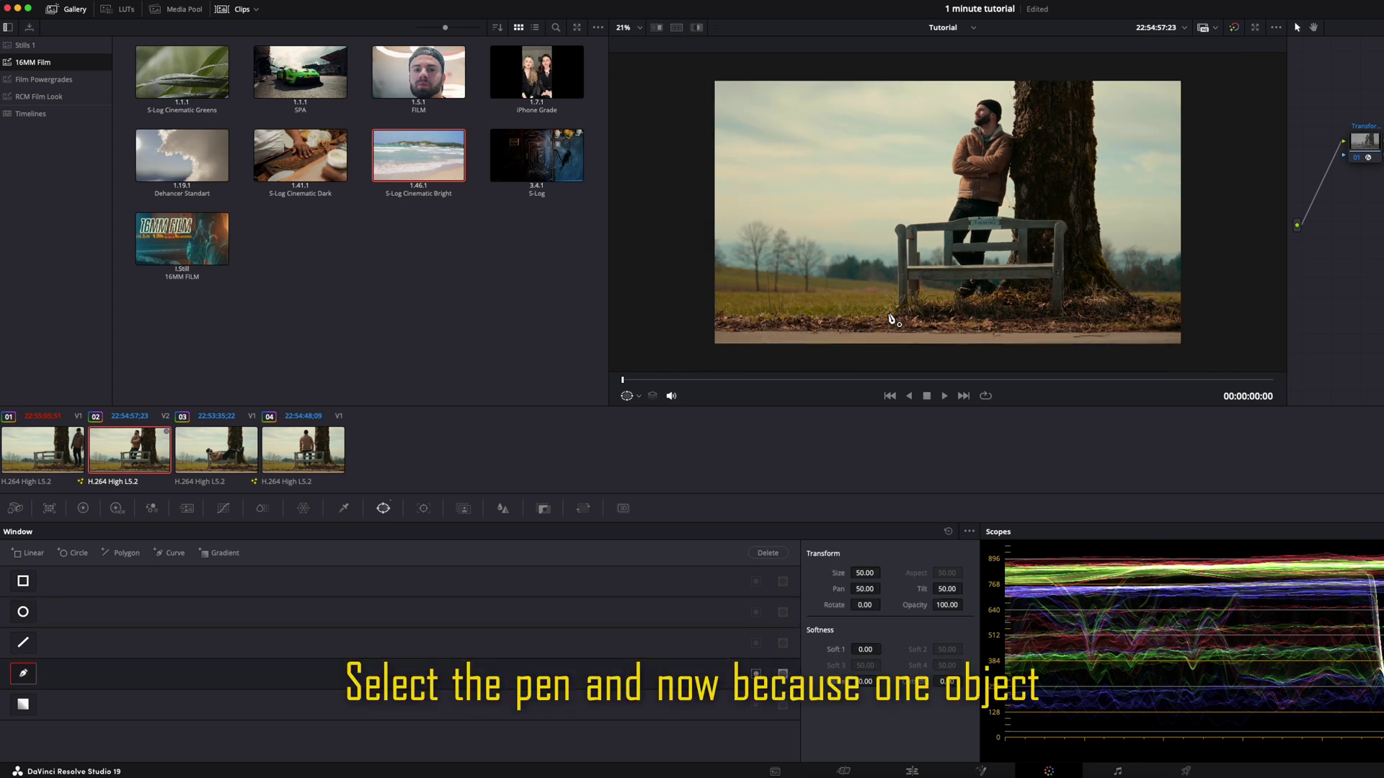
scroll(894, 320, down, 1)
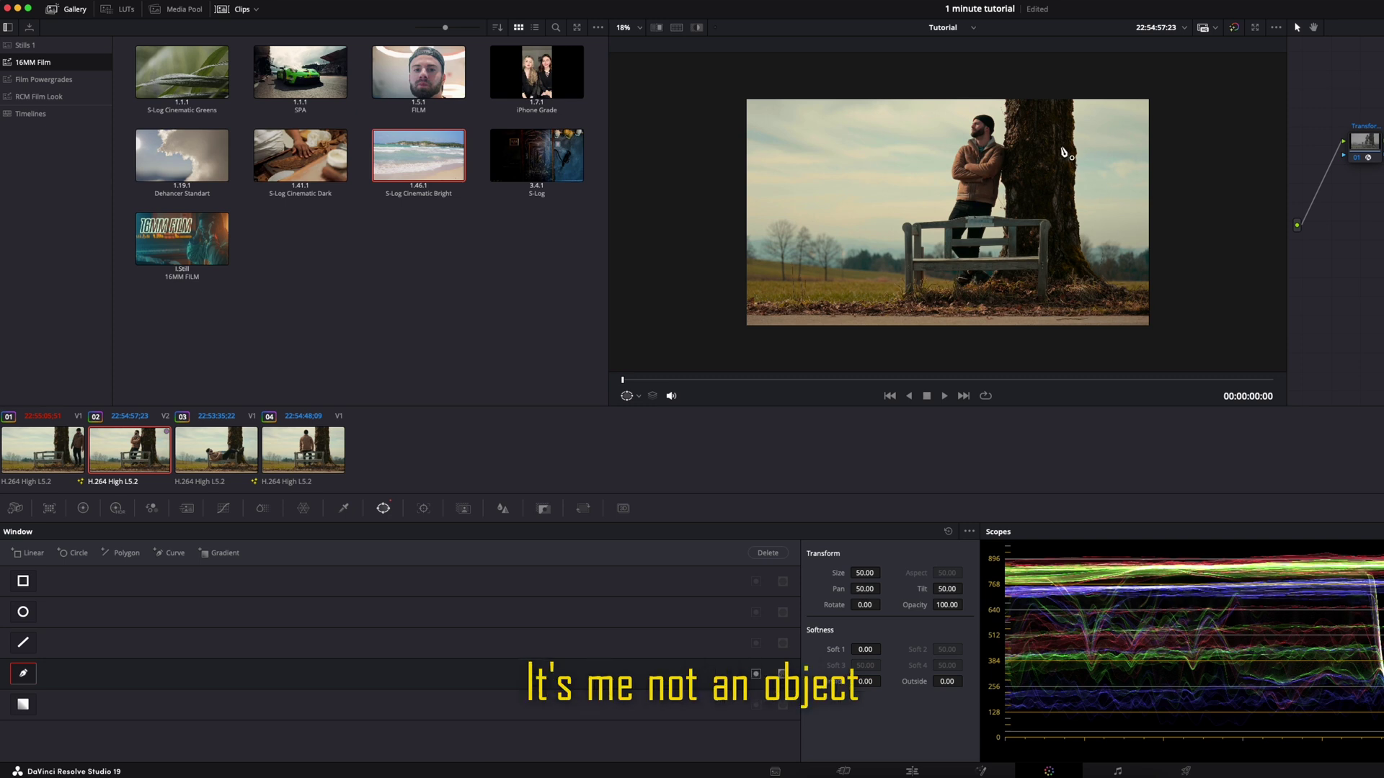
click(1037, 80)
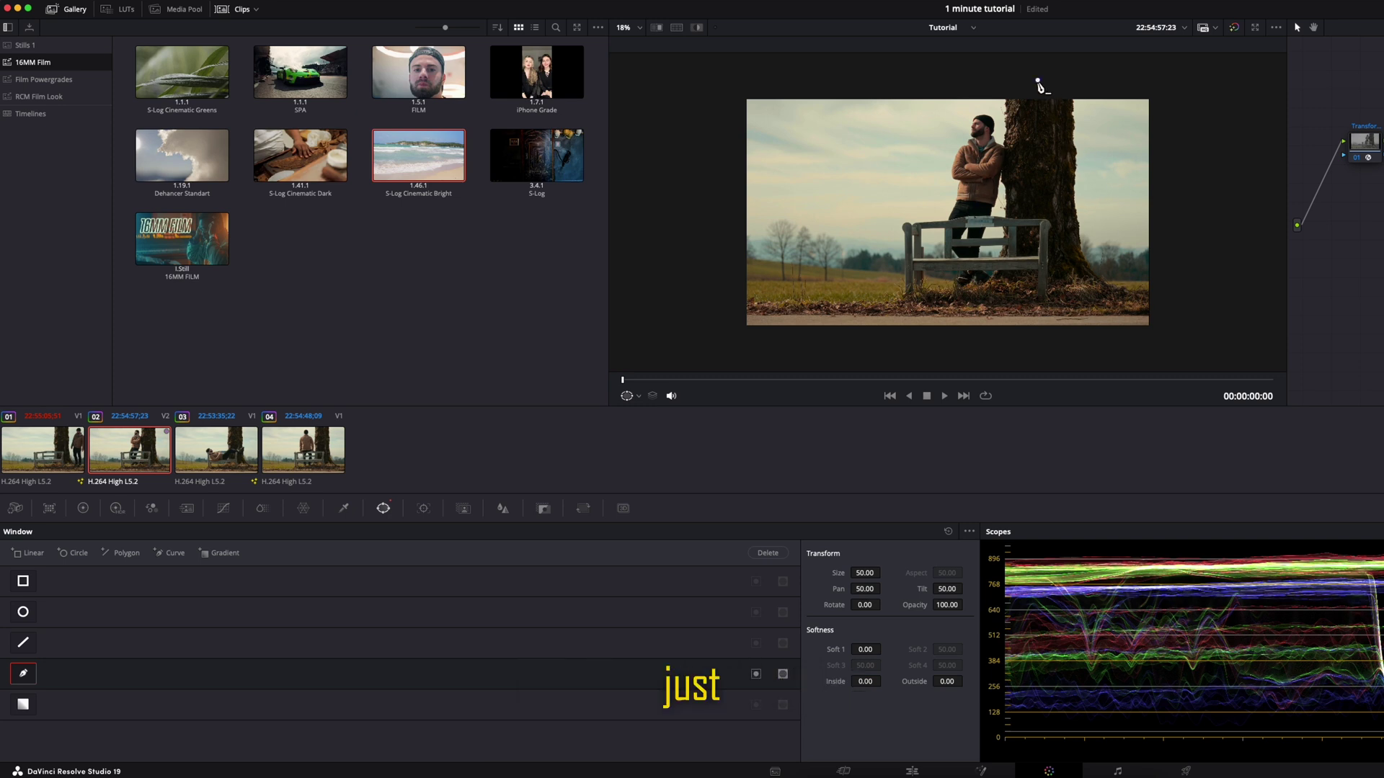
click(1047, 349)
click(689, 350)
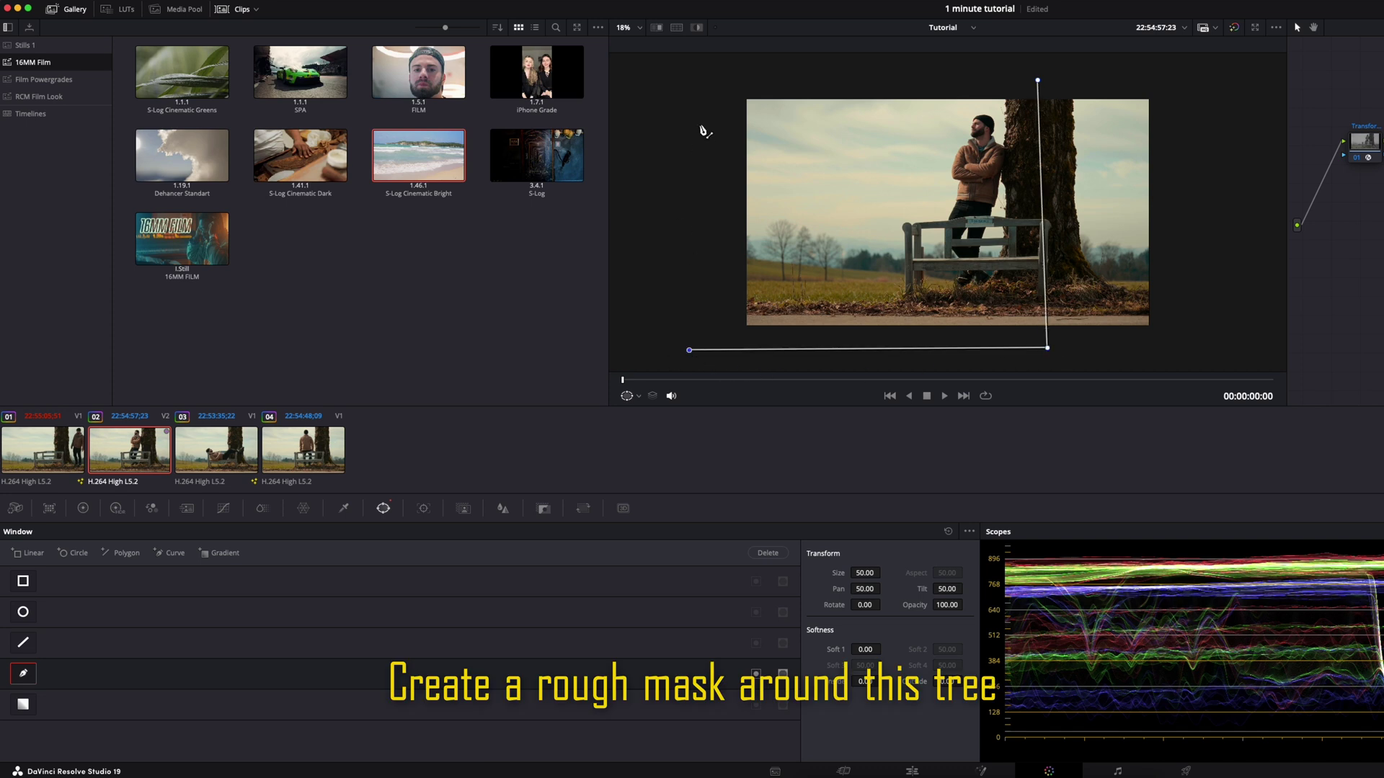
click(696, 81)
click(1036, 81)
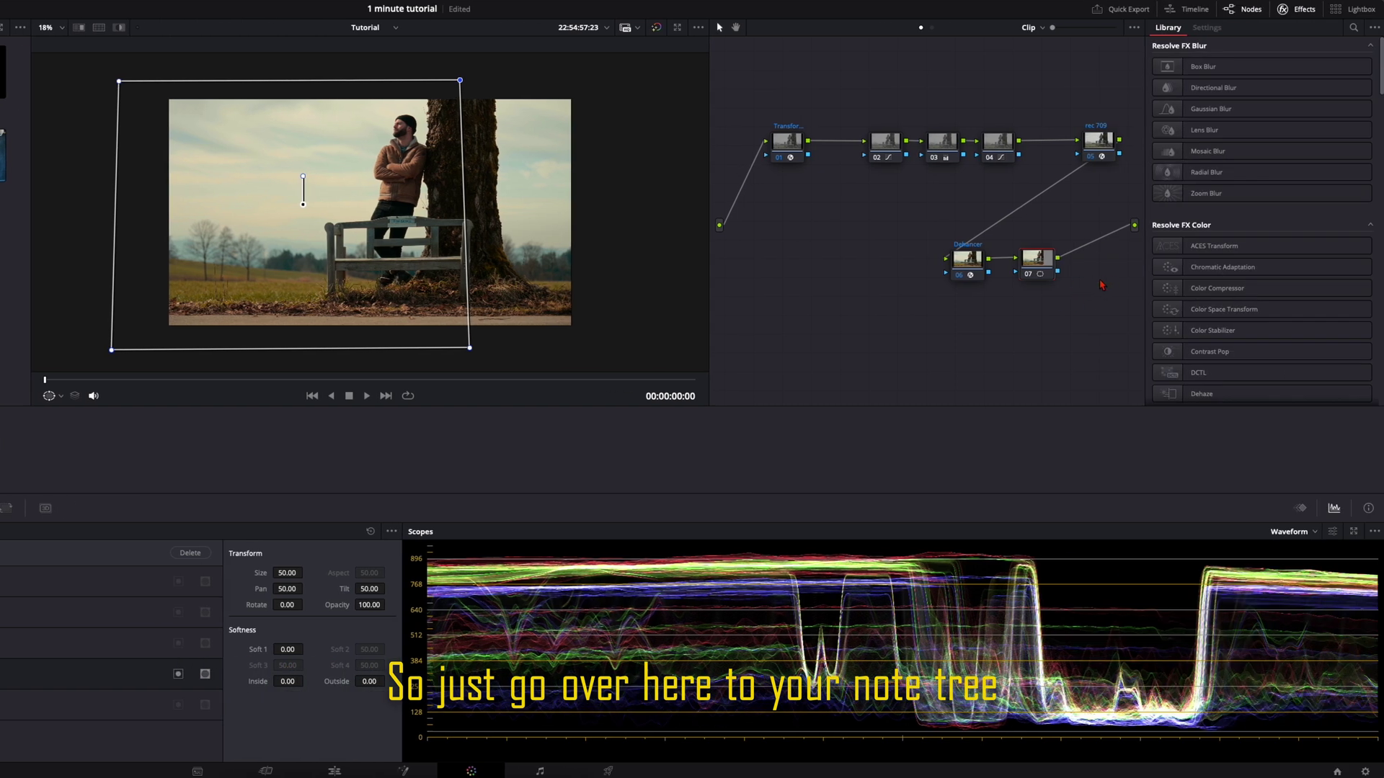
Add an Alpha Output to the node graph and connect node 07's mask output to it.
right_click(1092, 285)
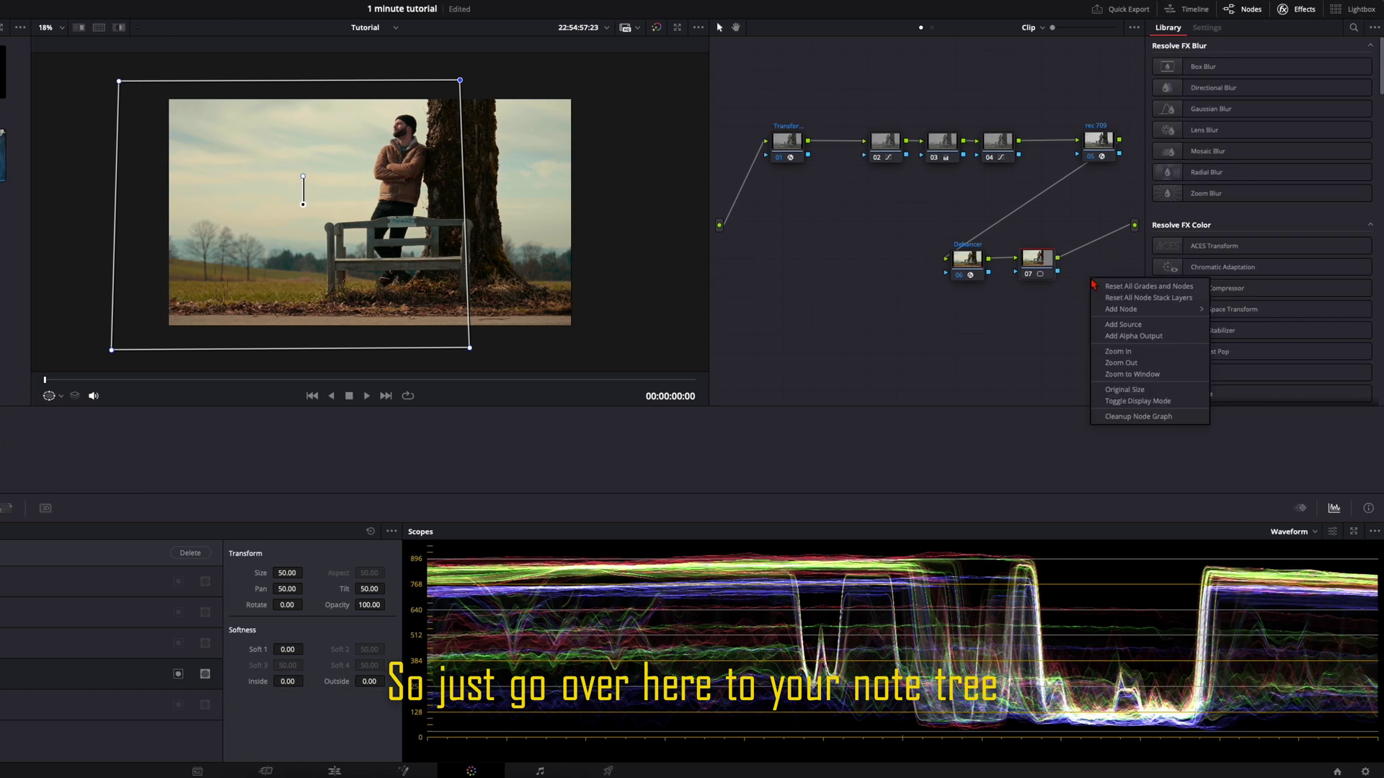
click(1122, 336)
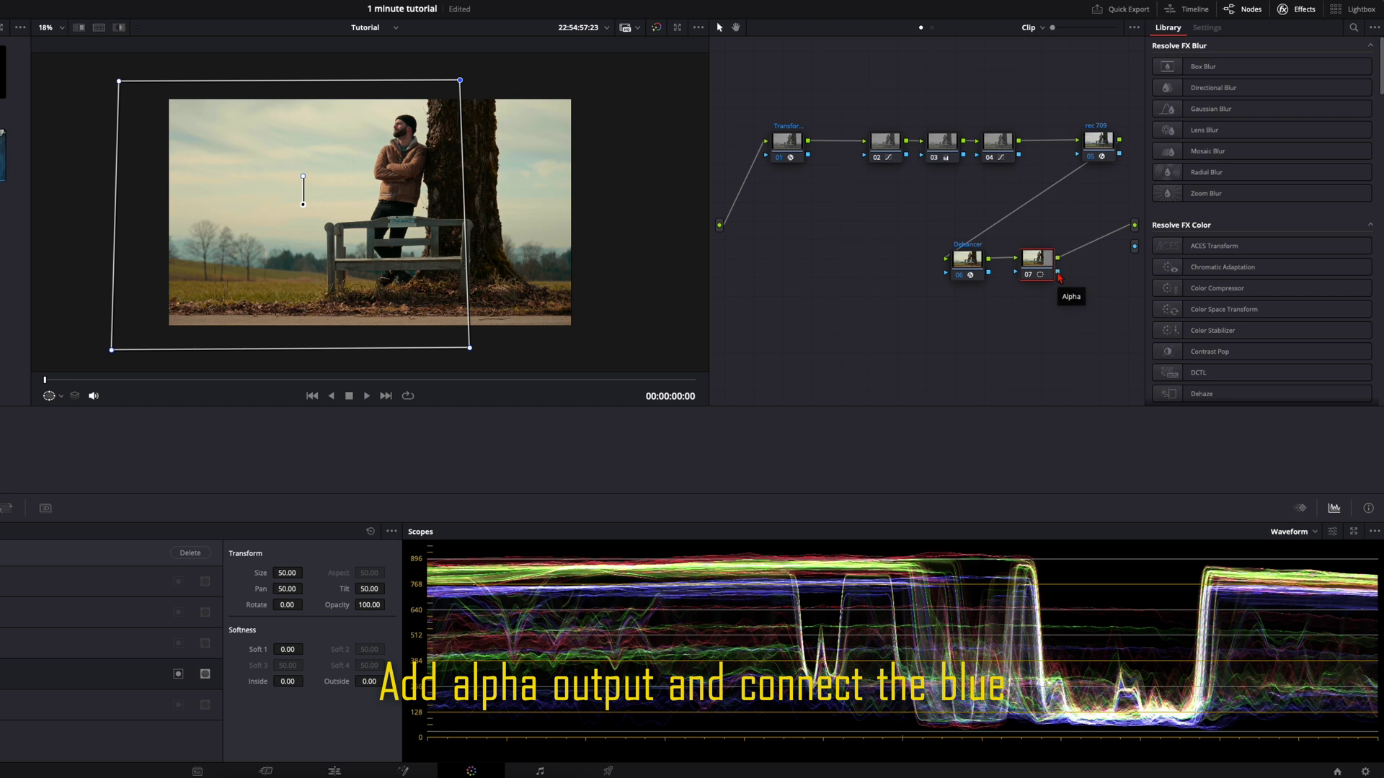
drag(1057, 272, 1135, 246)
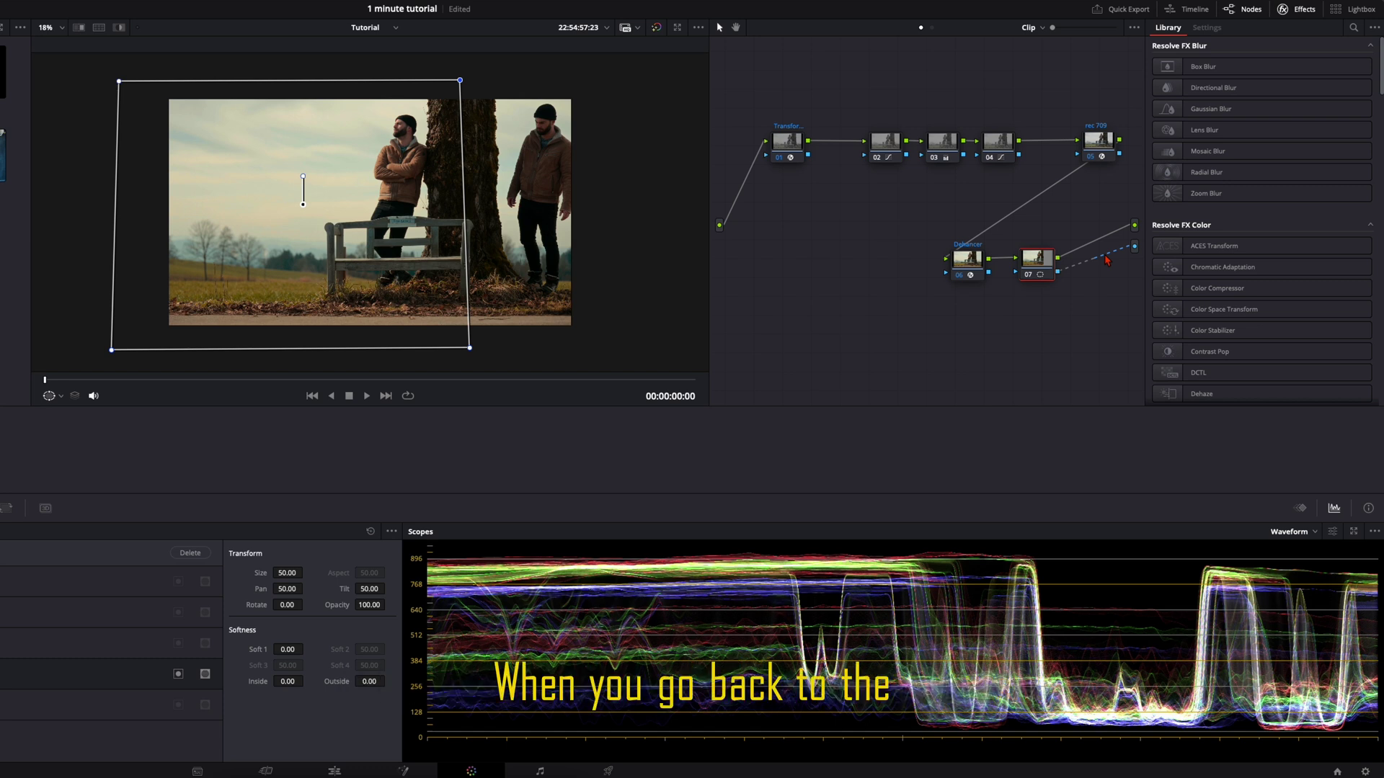
On the Edit page, place the lying-man clip on a new V3 track at the timeline start.
click(337, 766)
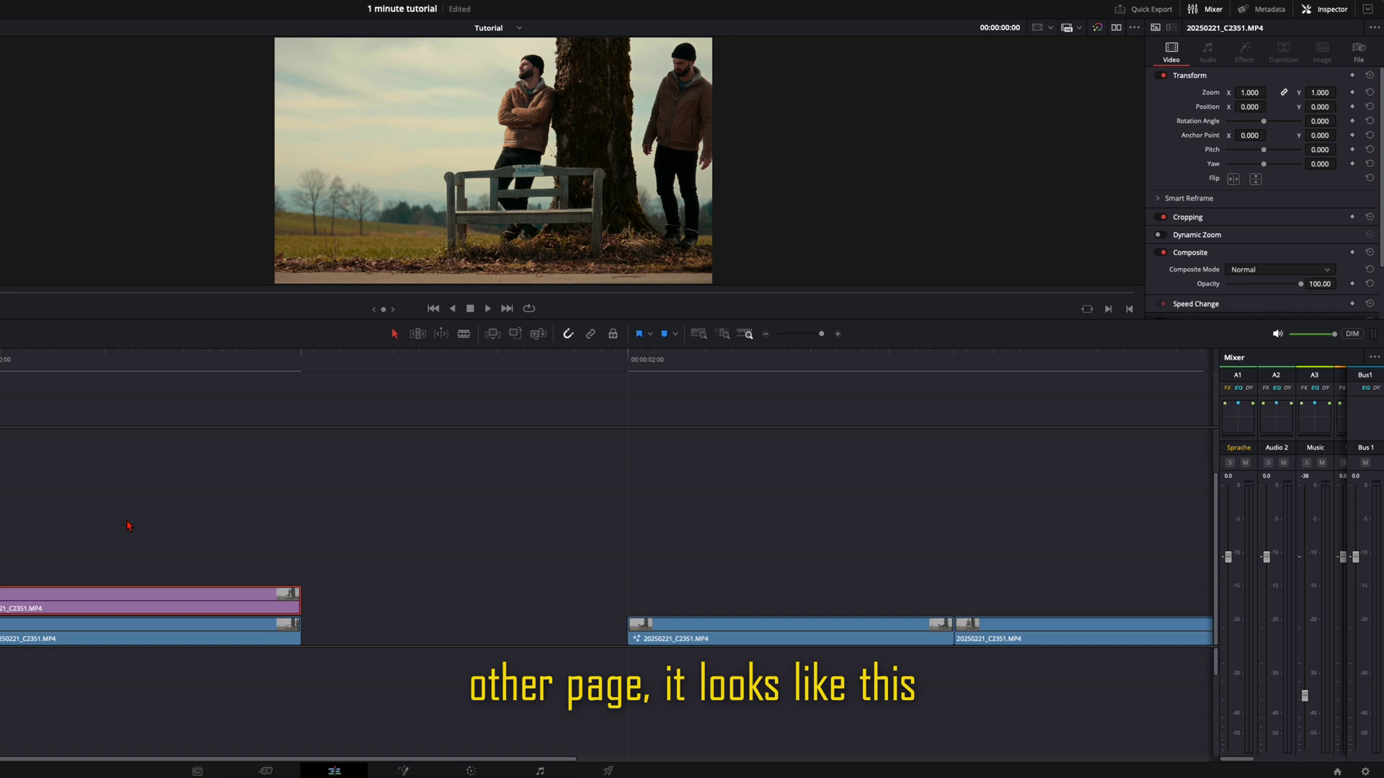
key(ctrl+z)
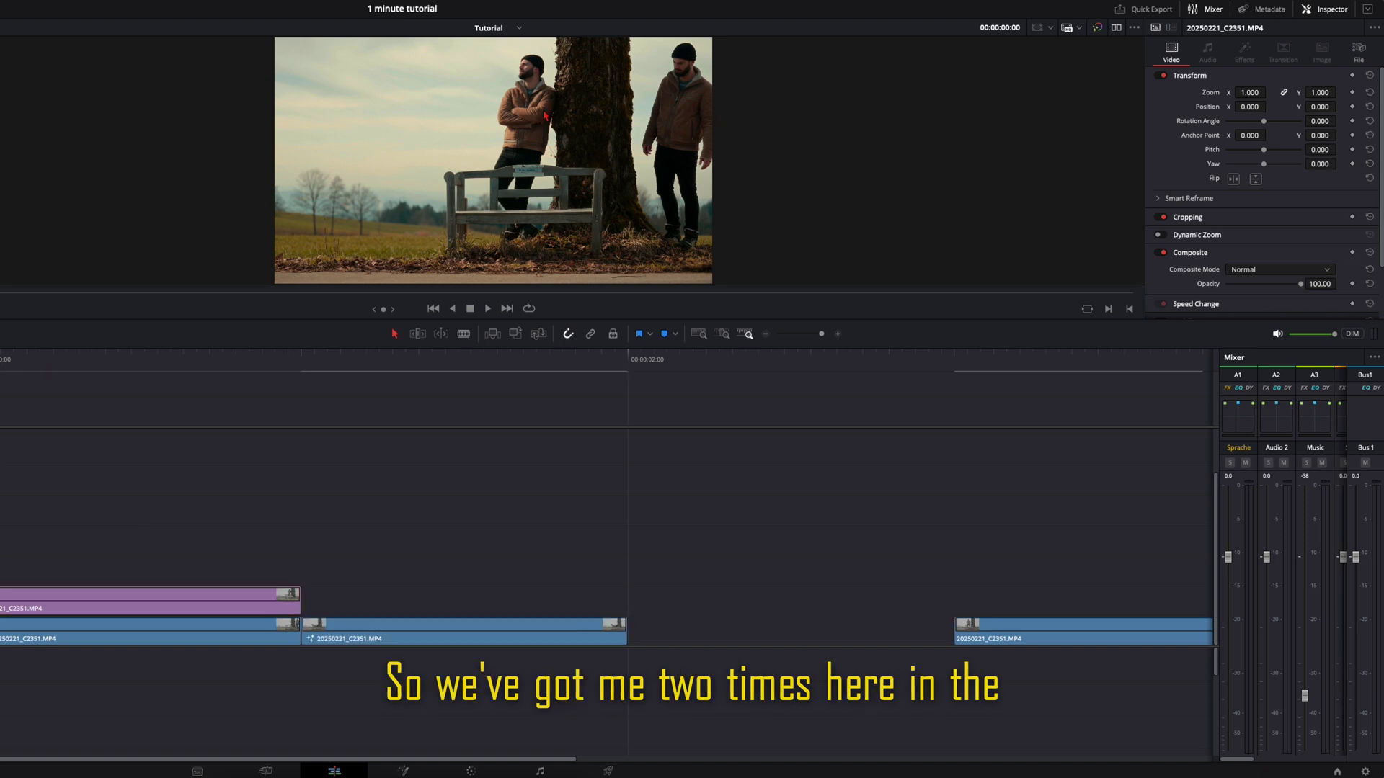
key(ctrl+z)
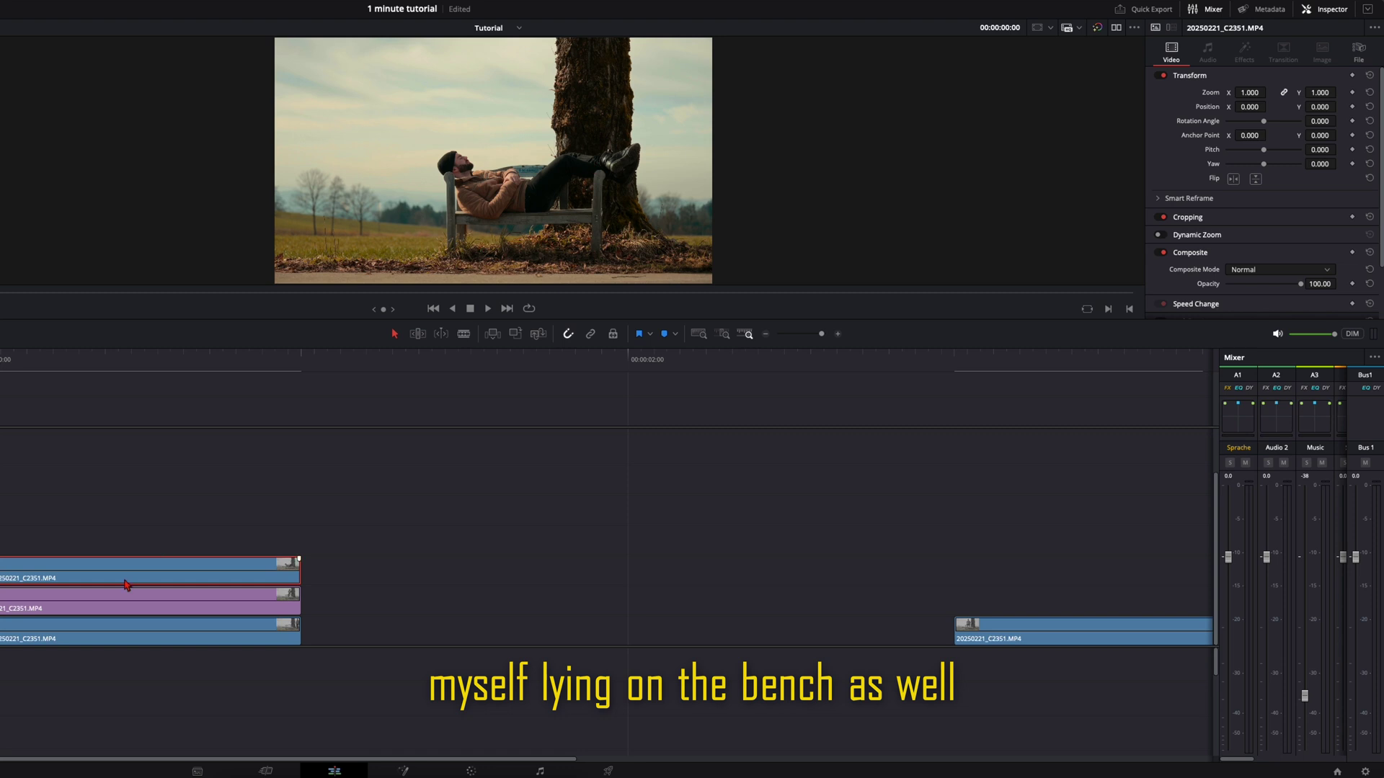
On the Color page, add serial node 07 after Dehancer and wire it to a new Alpha Output.
click(471, 771)
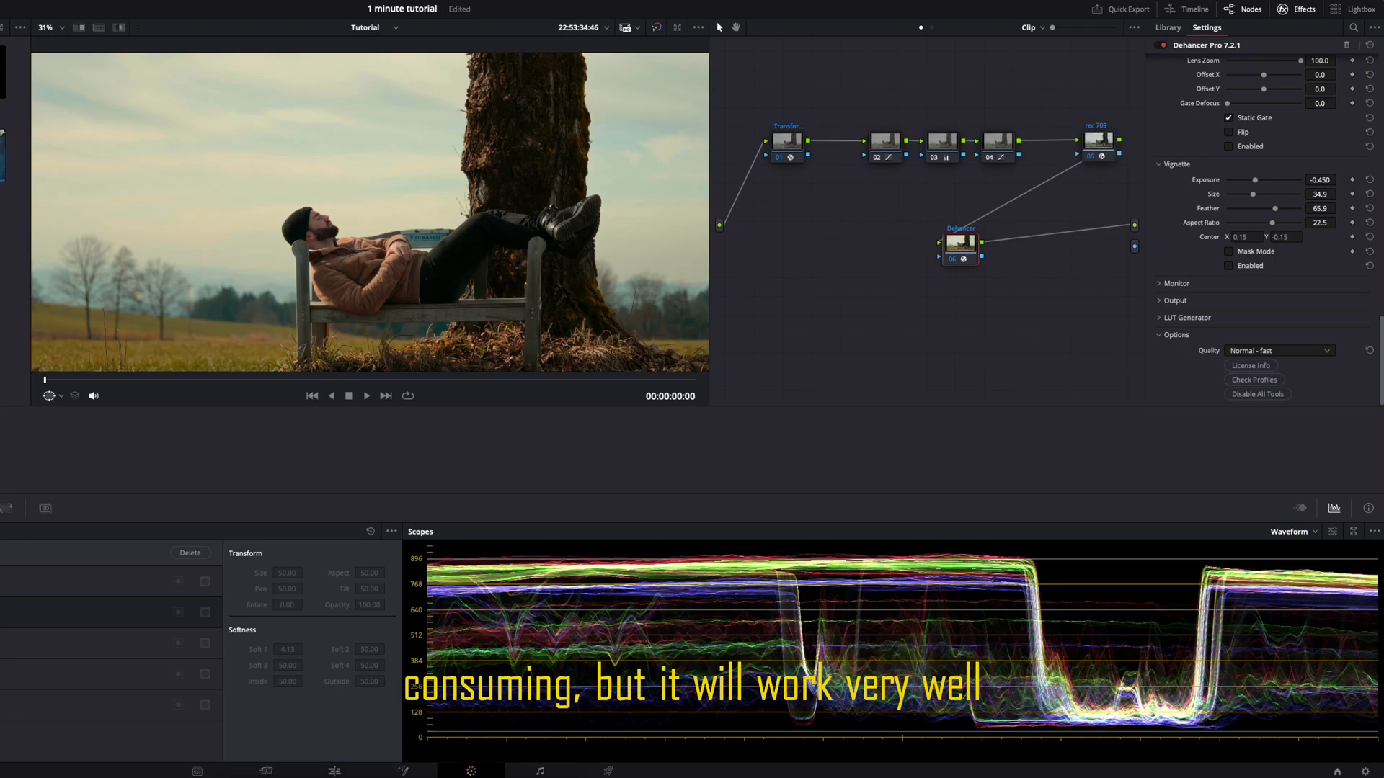
key(alt+s)
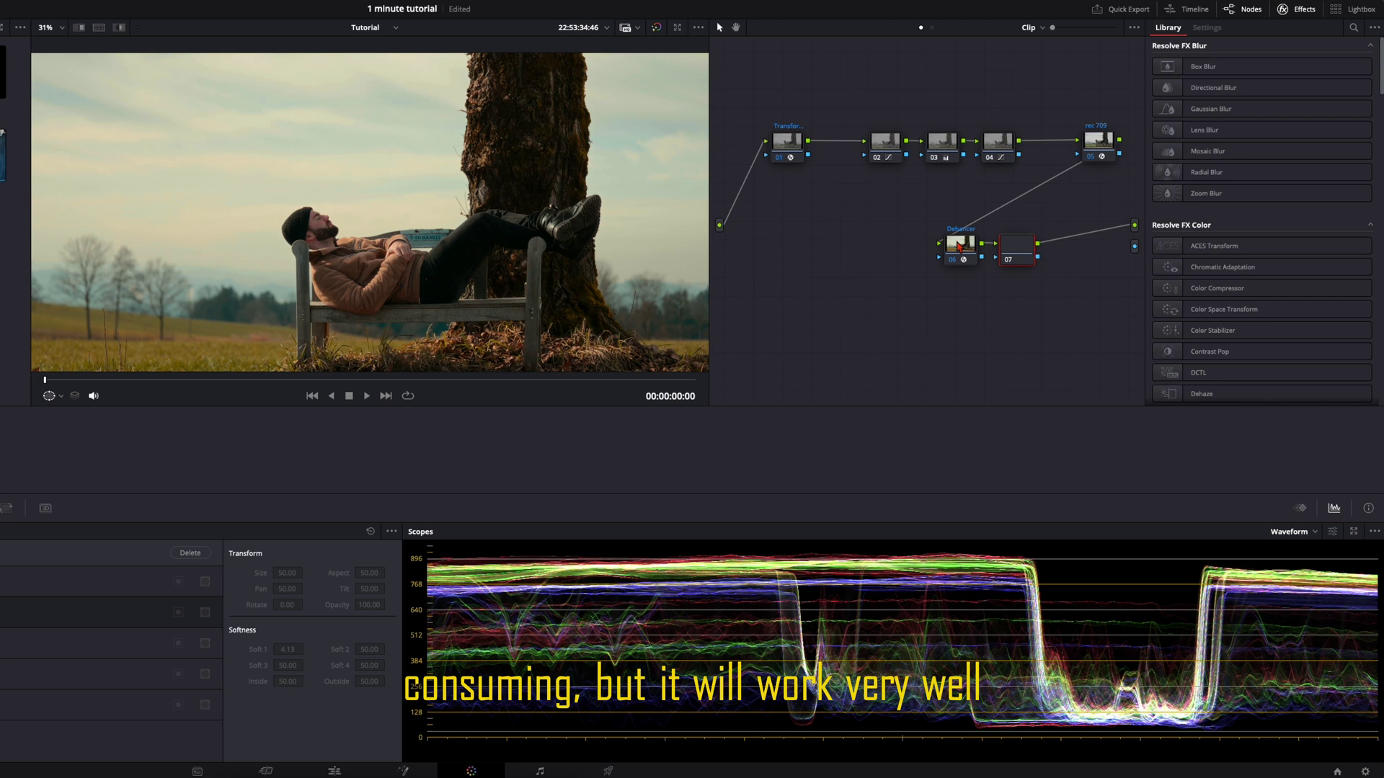
right_click(1004, 320)
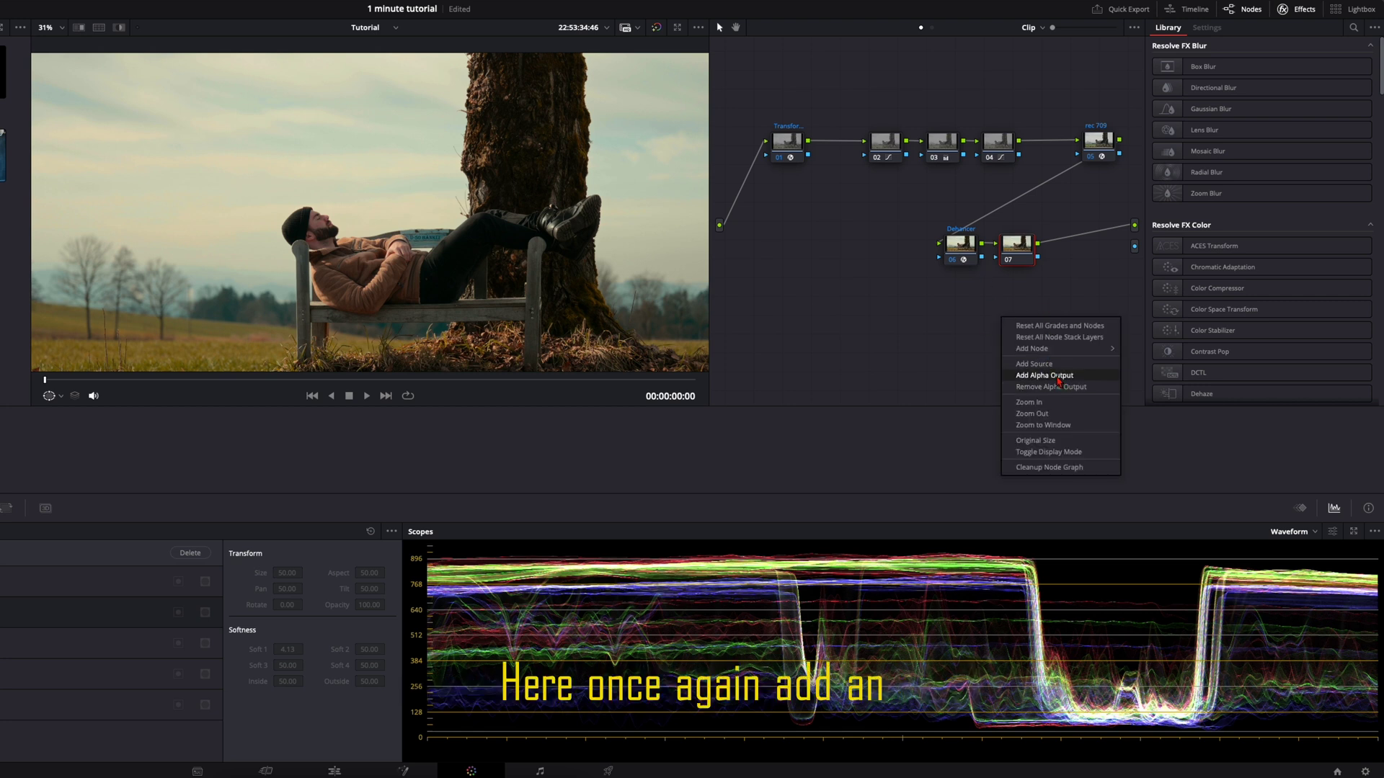
click(1046, 375)
drag(1038, 258, 1134, 246)
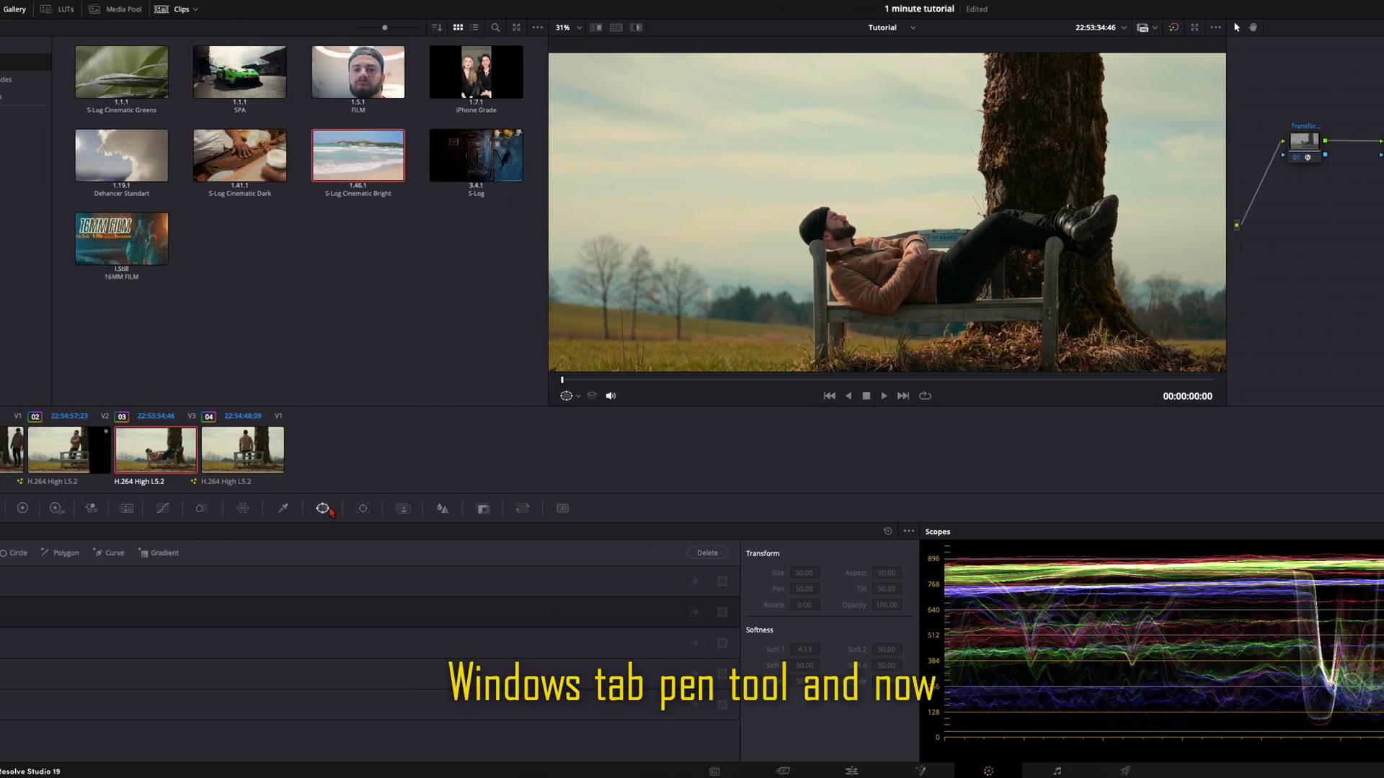
Select the Pen window tool and adjust the viewer zoom.
click(23, 674)
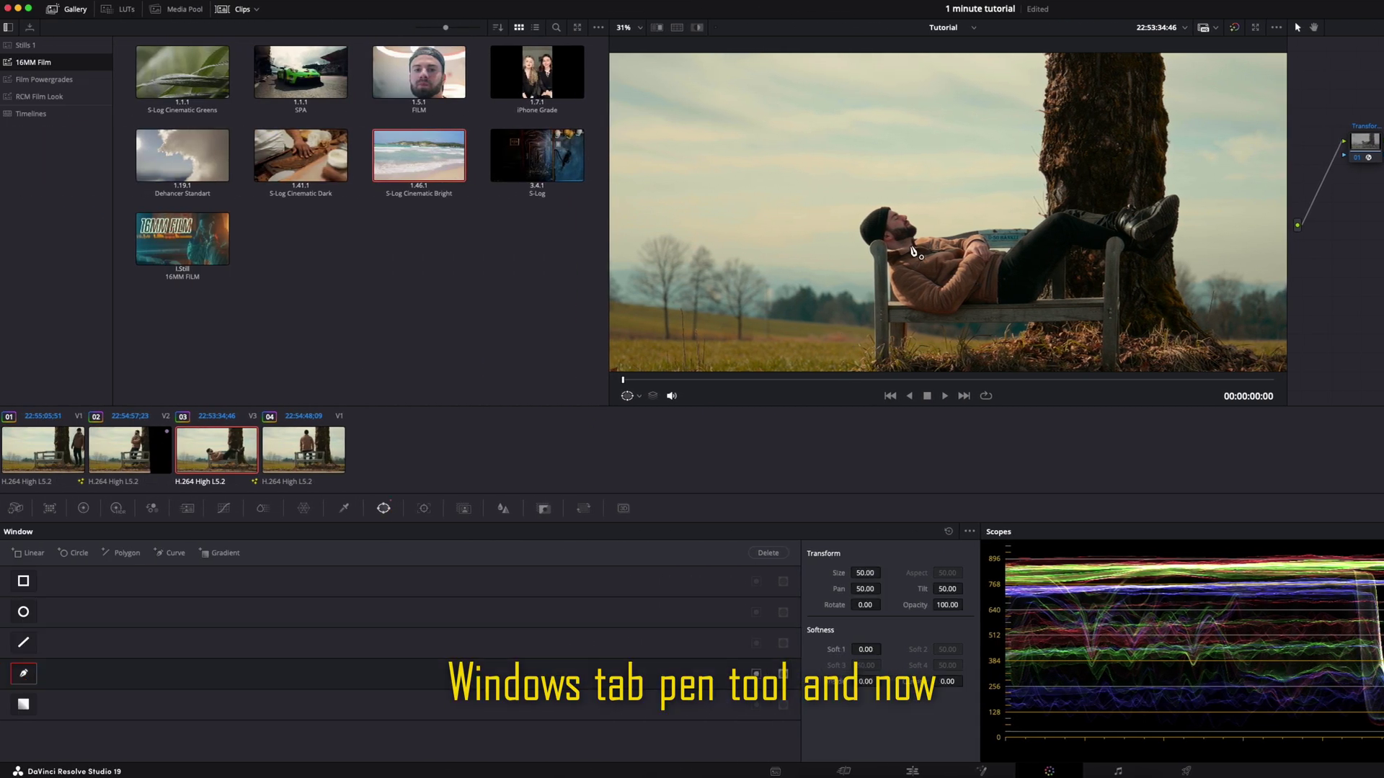
scroll(910, 249, up, 5)
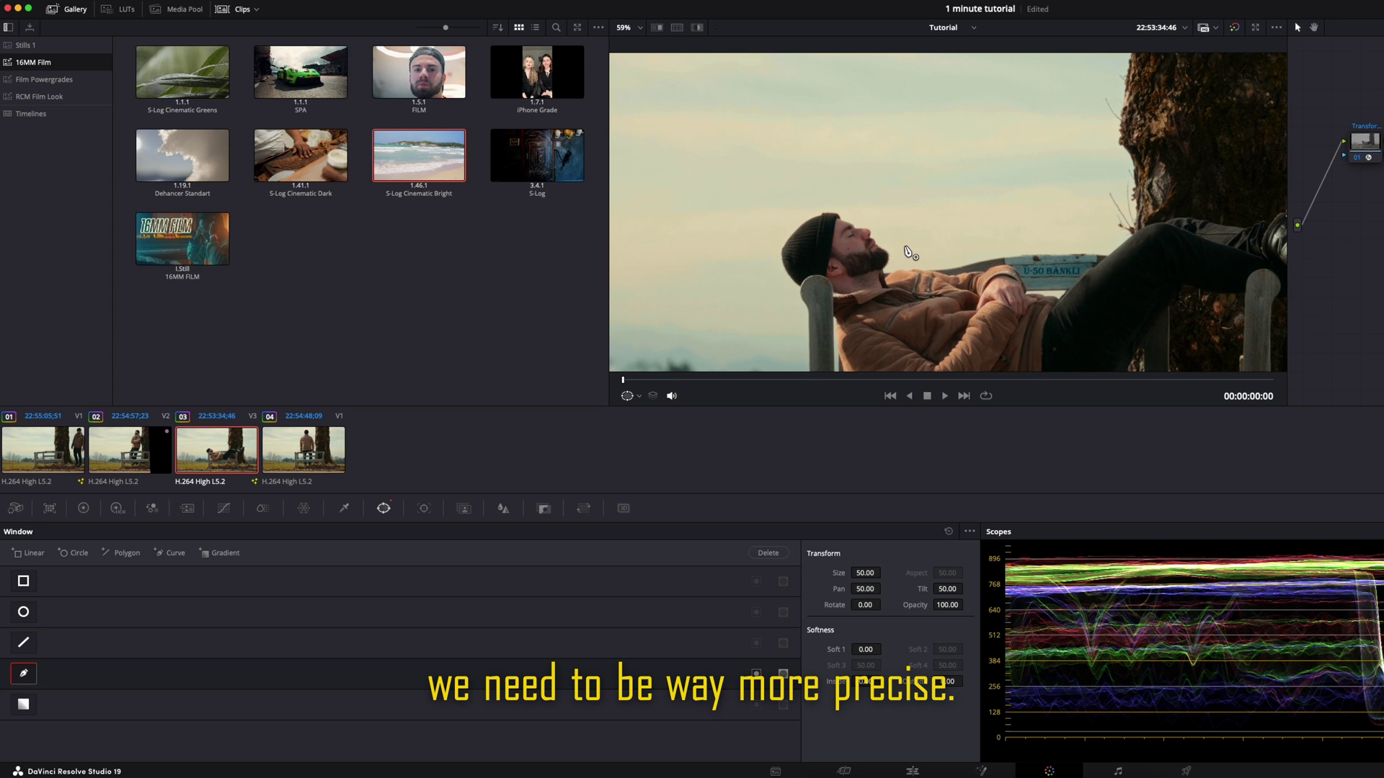
scroll(894, 214, down, 5)
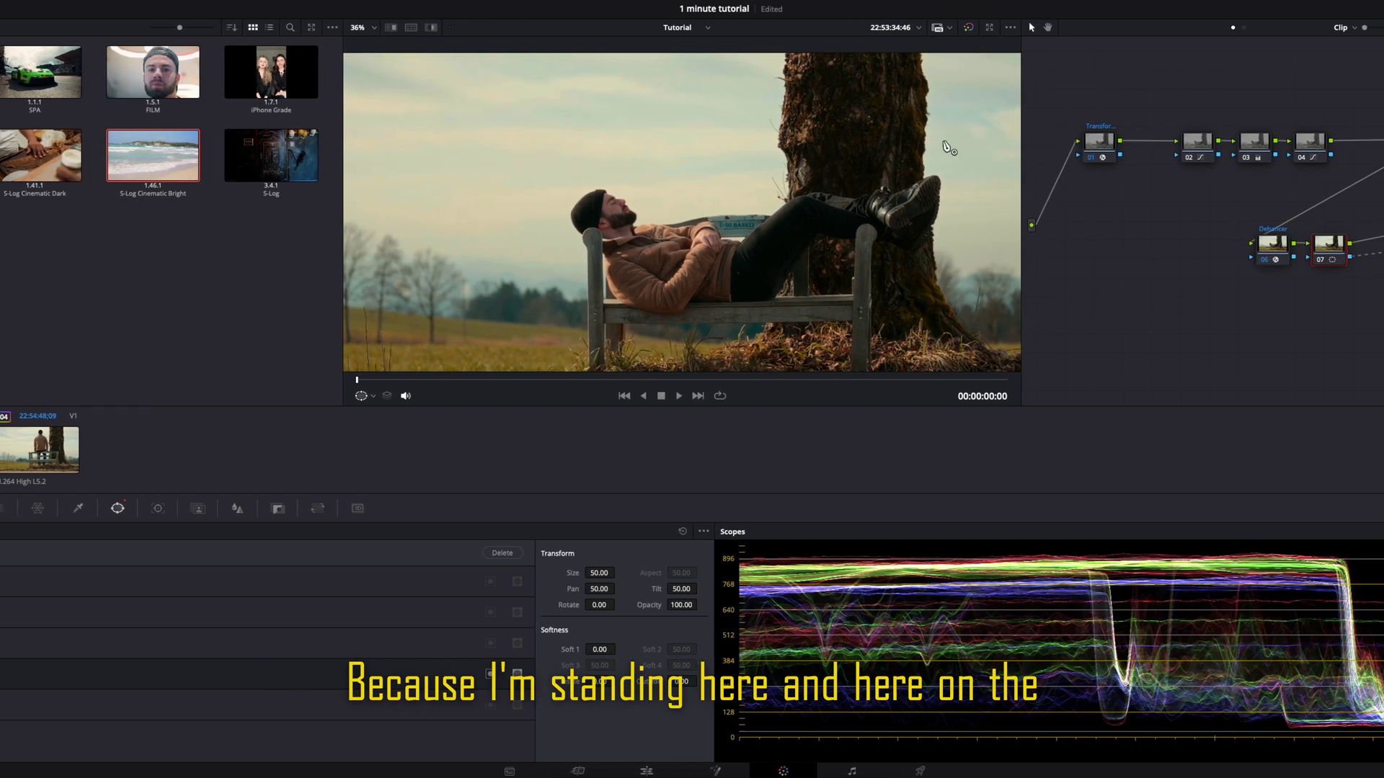
scroll(586, 243, up, 4)
Trace Pen points around the lying man's head, shoulder, arm and raised leg.
click(502, 265)
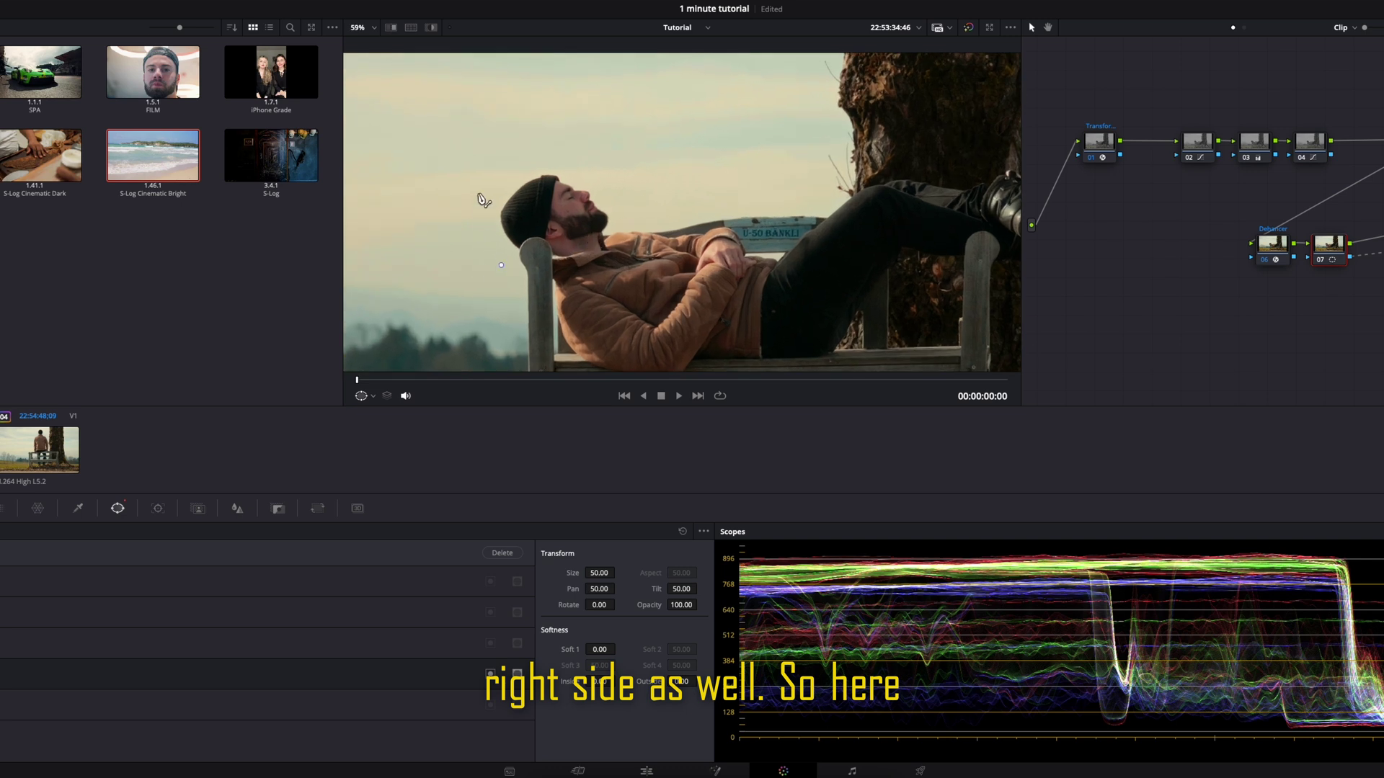
click(478, 193)
click(502, 163)
click(566, 157)
click(606, 196)
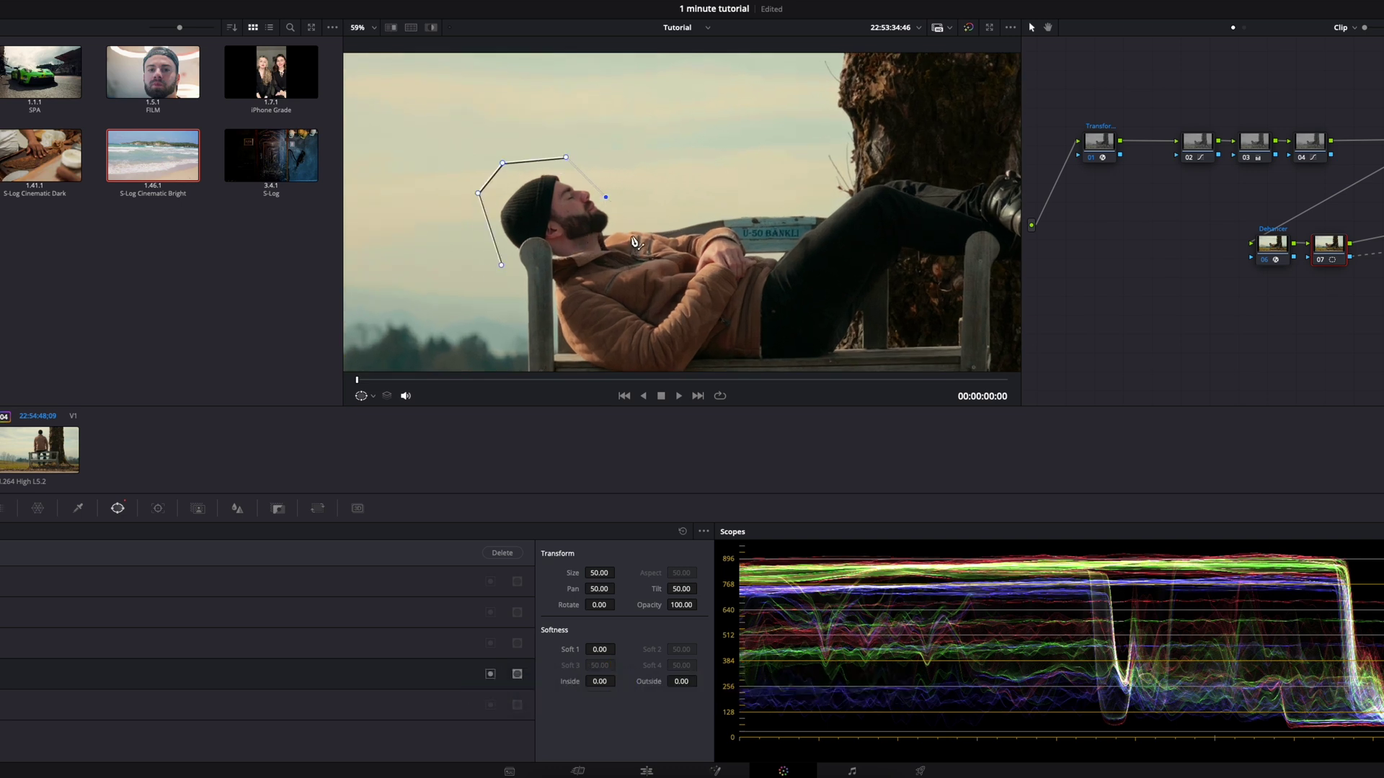
click(666, 231)
click(695, 229)
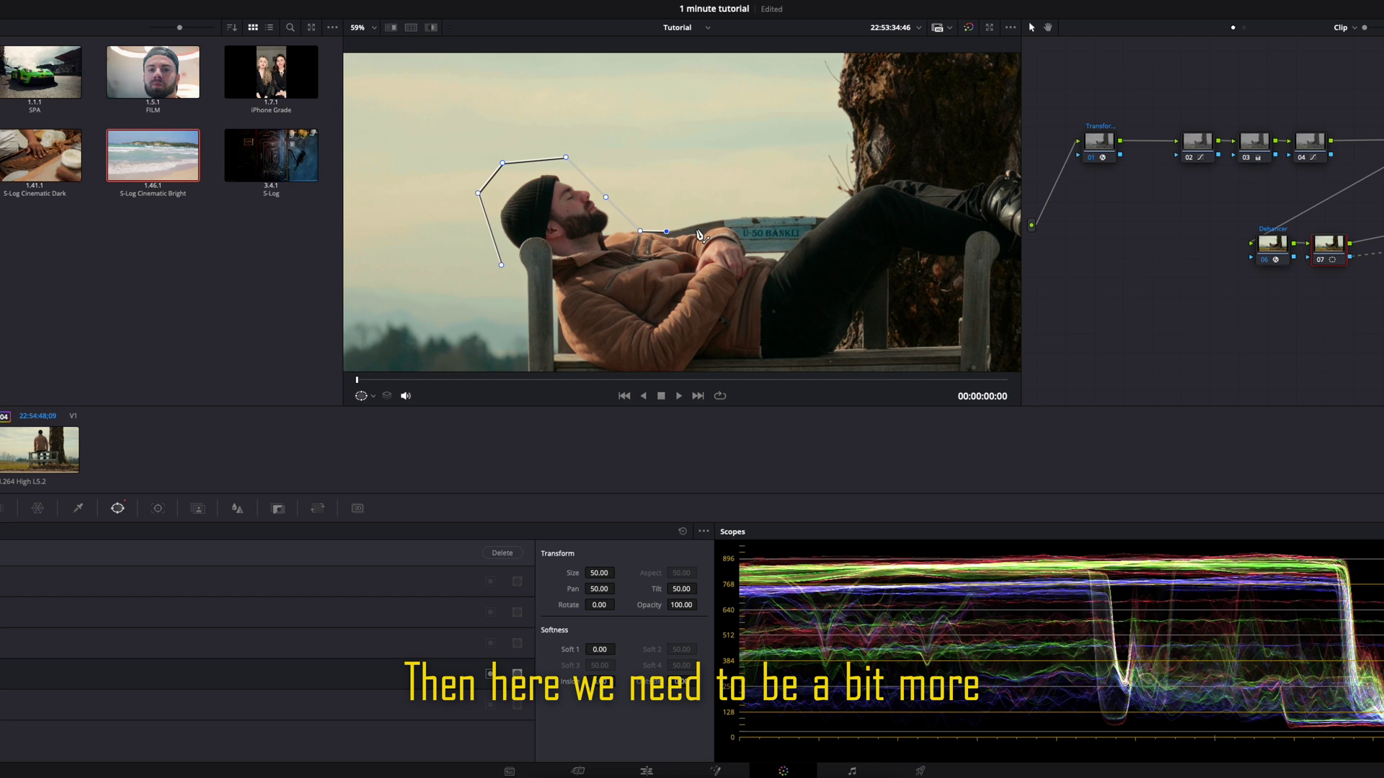
click(723, 225)
click(743, 228)
click(749, 250)
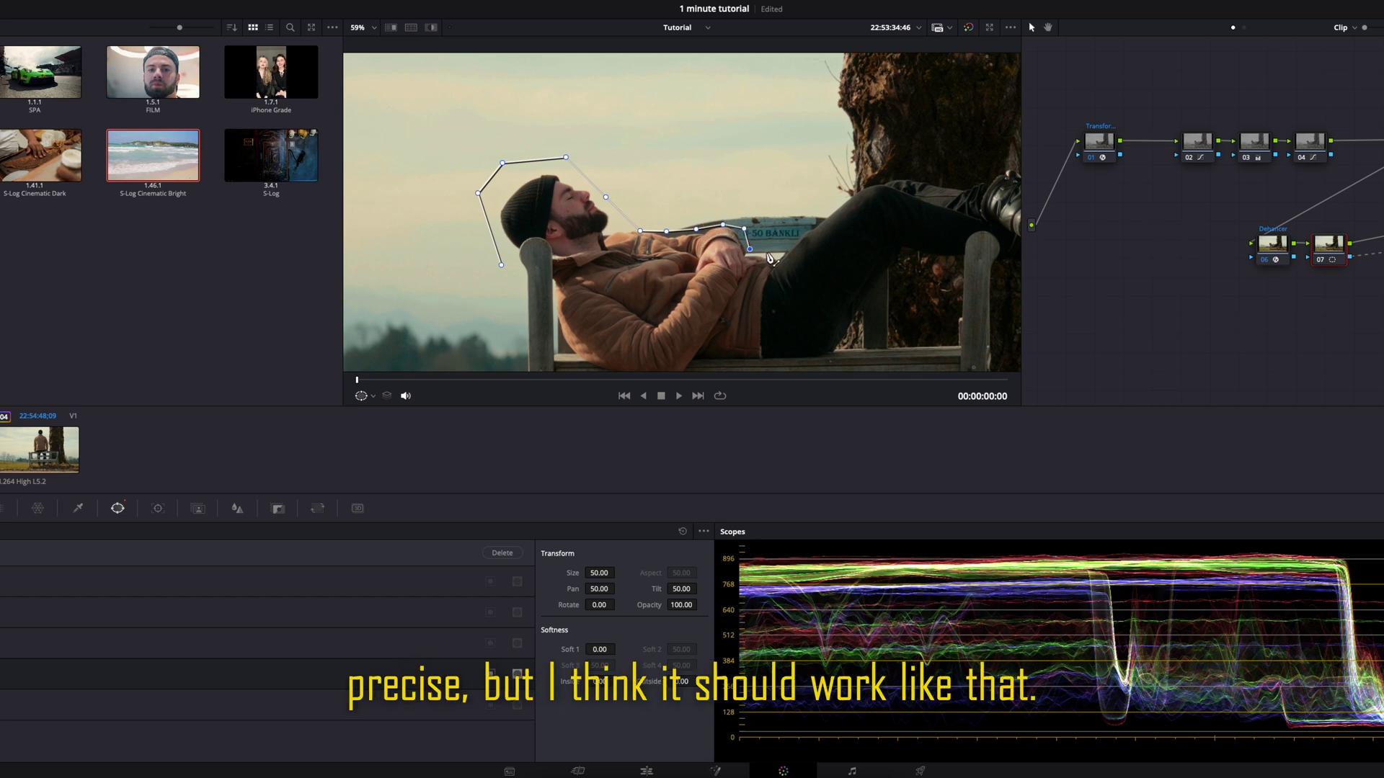
click(766, 253)
click(786, 238)
click(818, 217)
click(842, 193)
click(869, 178)
click(899, 172)
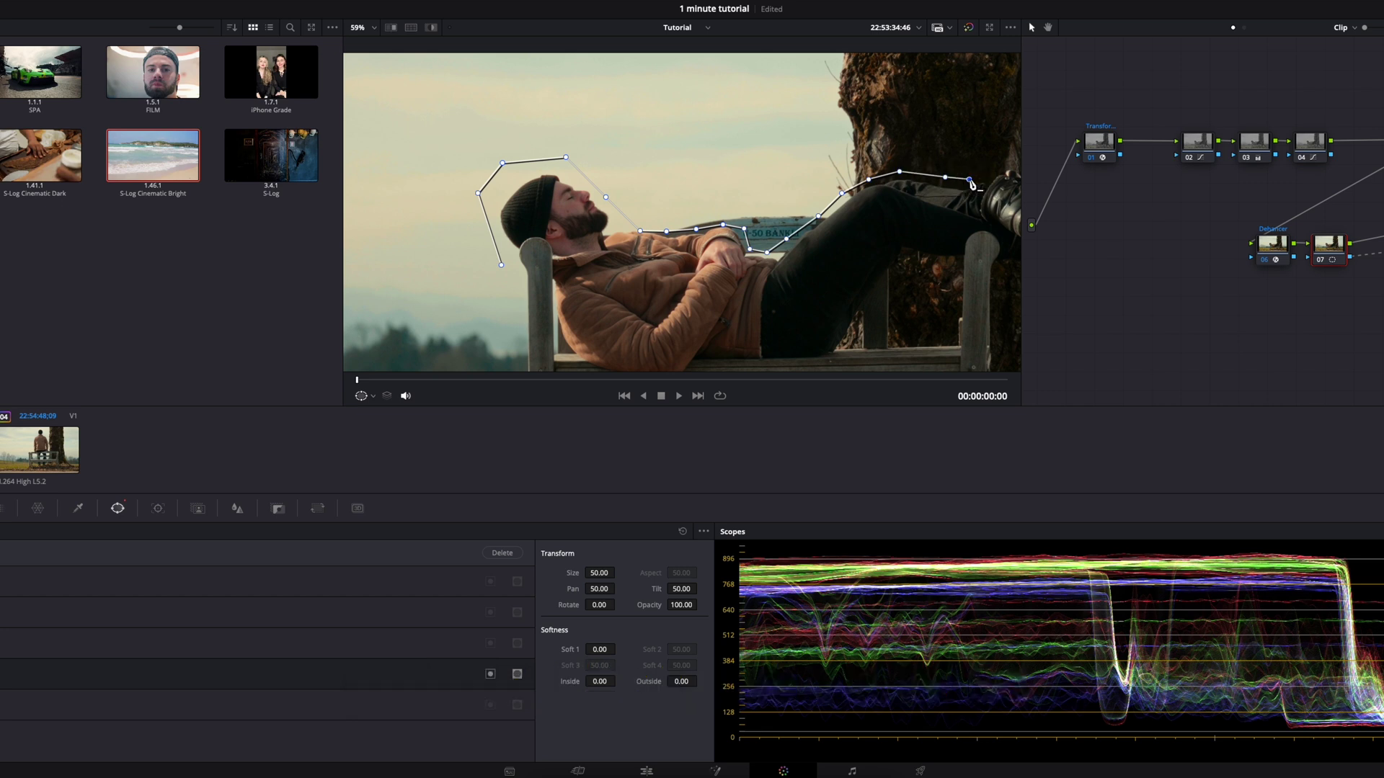
Continue the outline along the top of the leg, over the boot and under the shoe.
drag(945, 177, 735, 168)
click(735, 167)
click(770, 167)
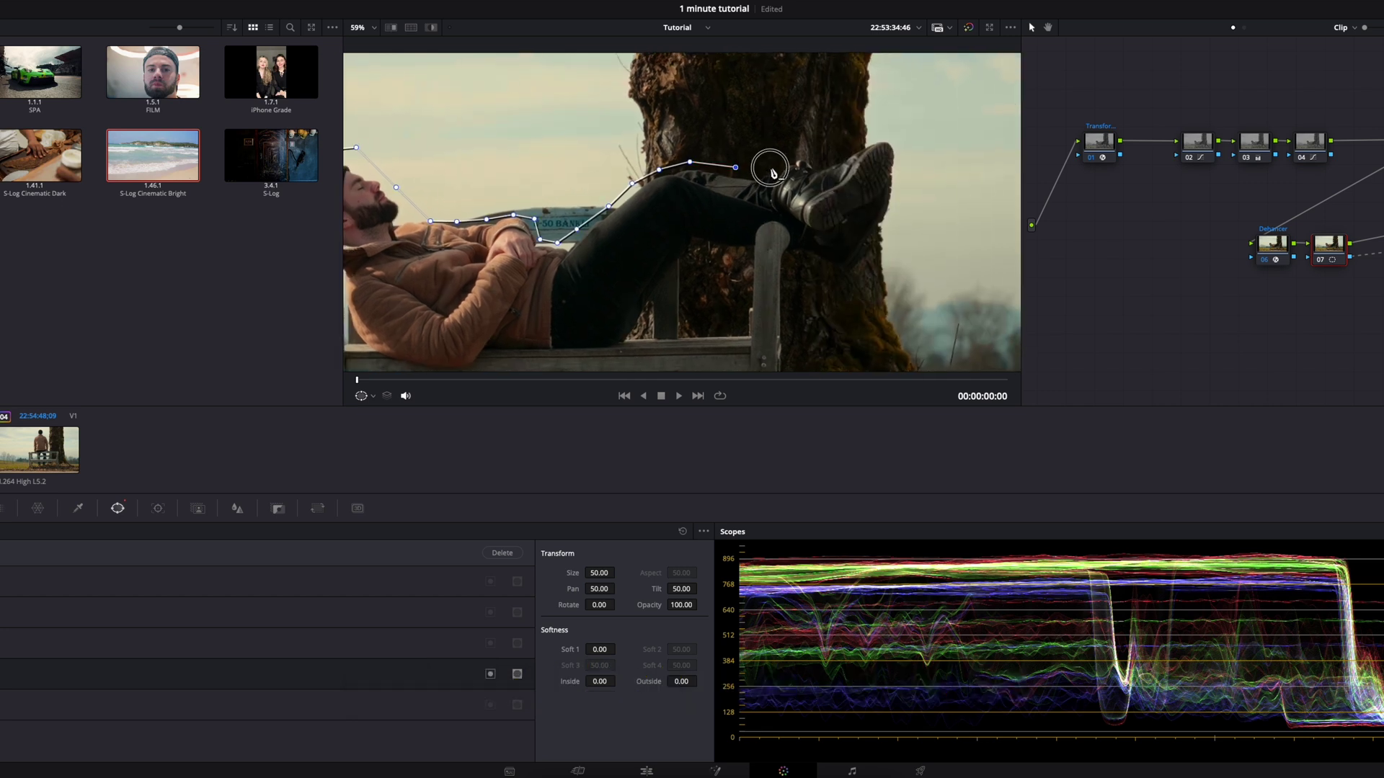
click(786, 154)
click(816, 157)
click(840, 147)
click(872, 137)
click(889, 137)
click(898, 153)
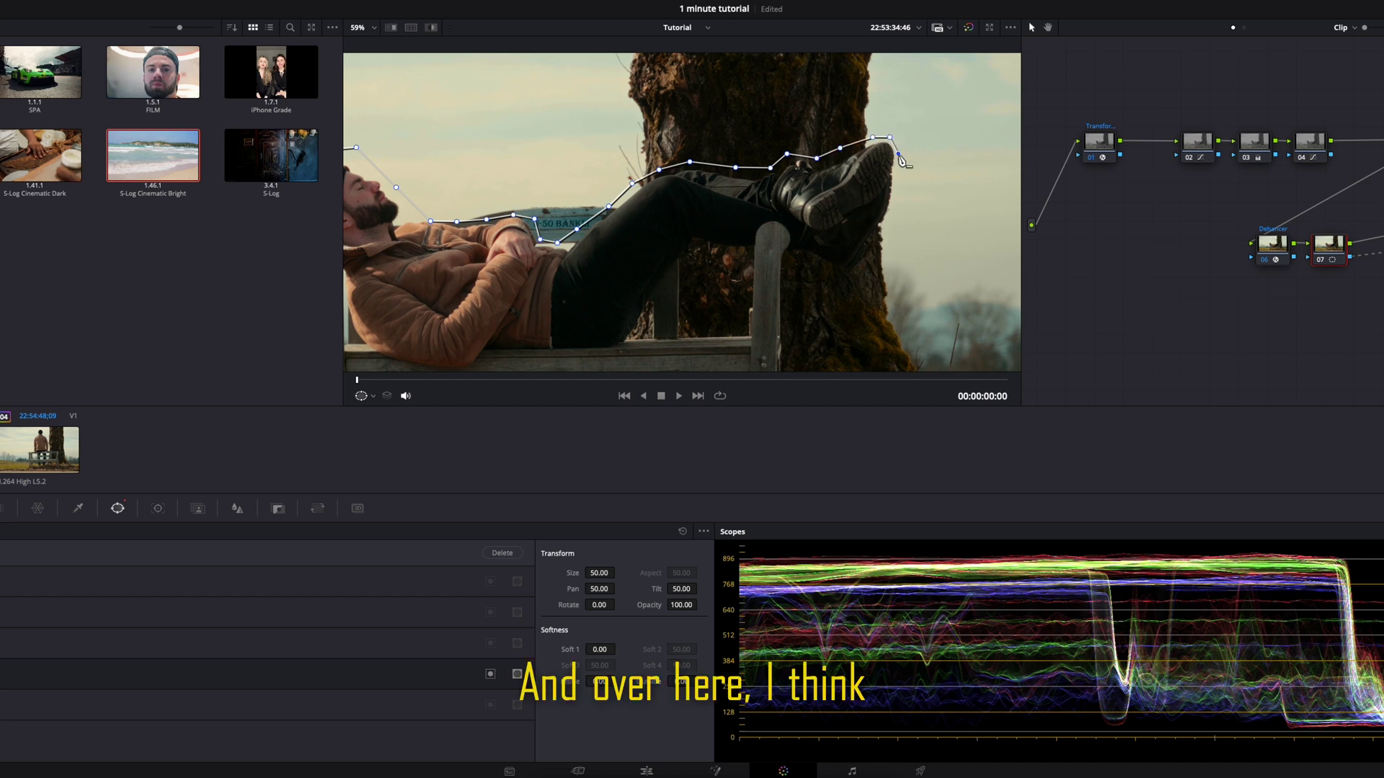
click(895, 178)
click(896, 202)
click(891, 228)
click(880, 248)
click(869, 265)
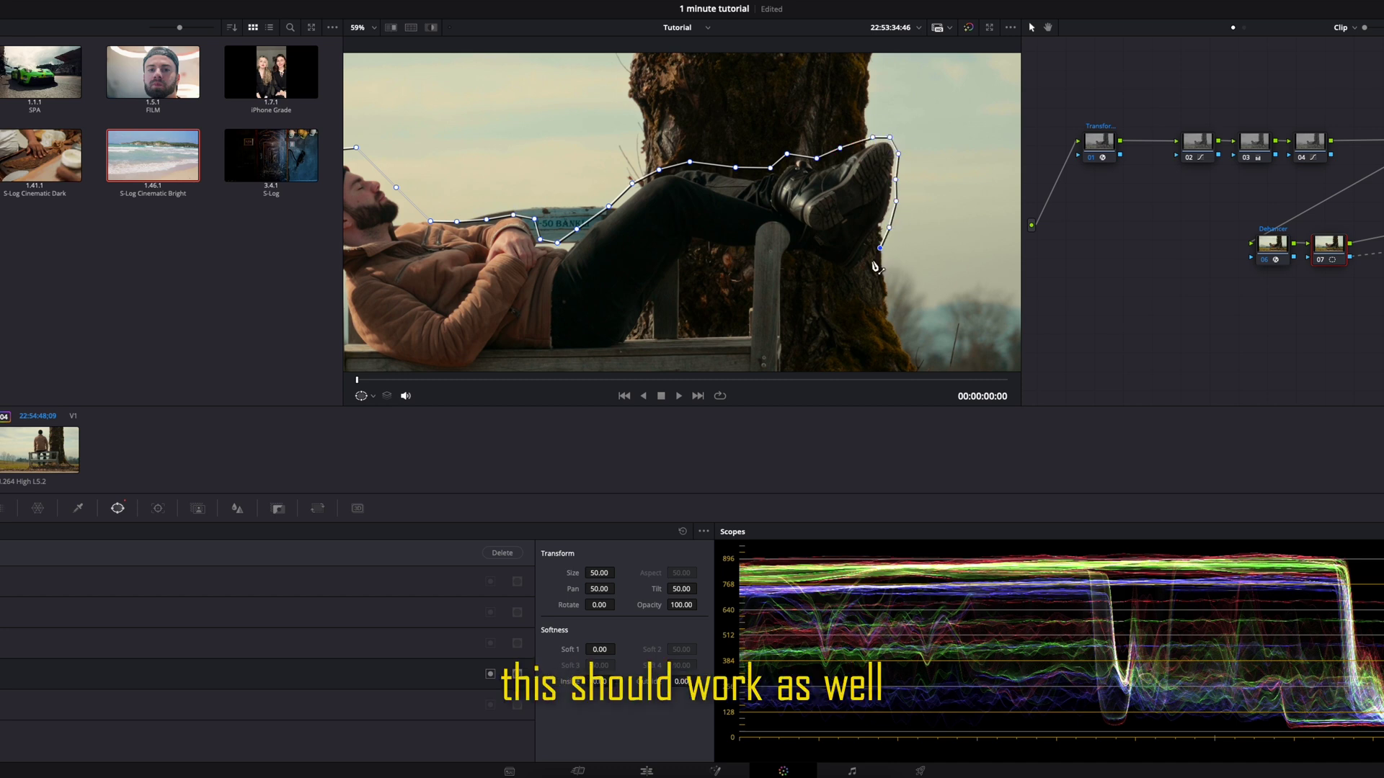
click(840, 275)
click(812, 270)
click(783, 258)
Finish the mask under the leg and bench, then up the left bench leg to the start.
click(746, 257)
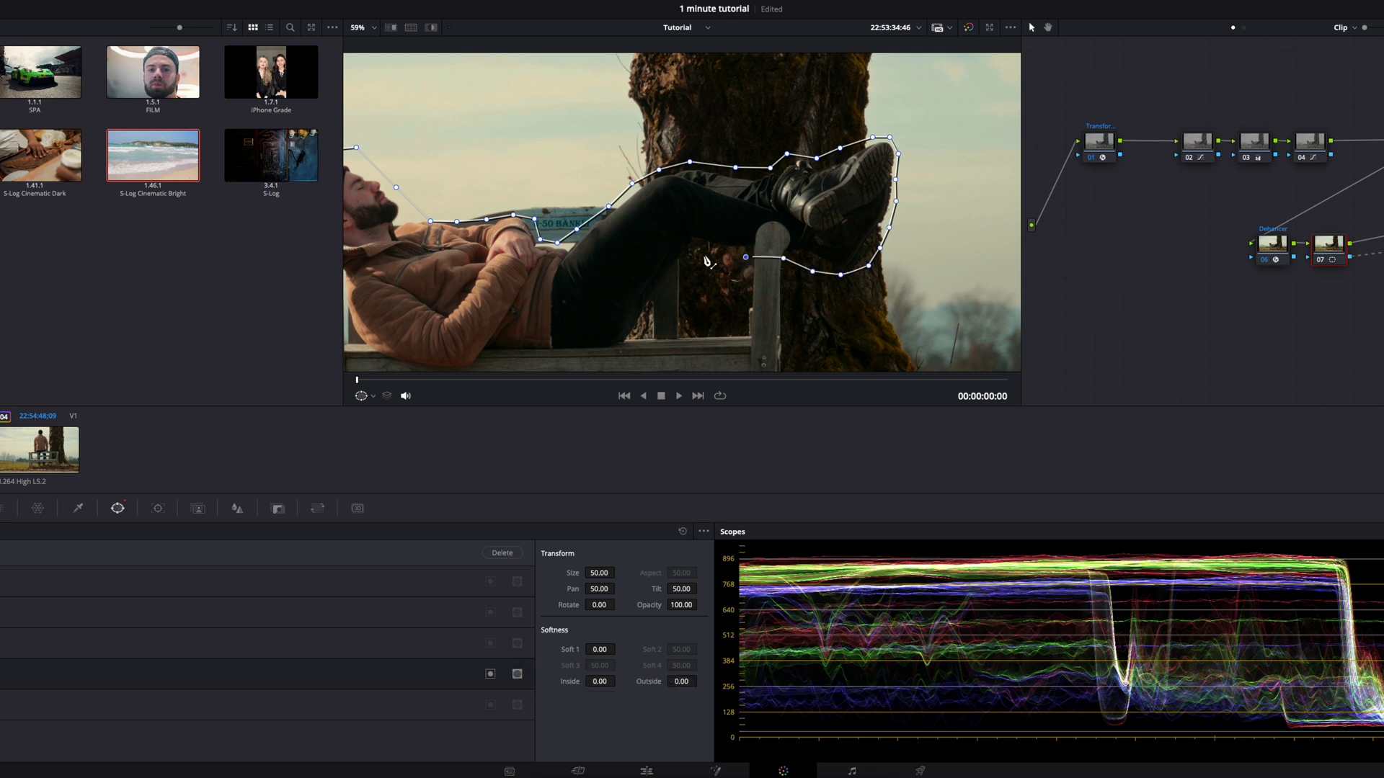
click(703, 252)
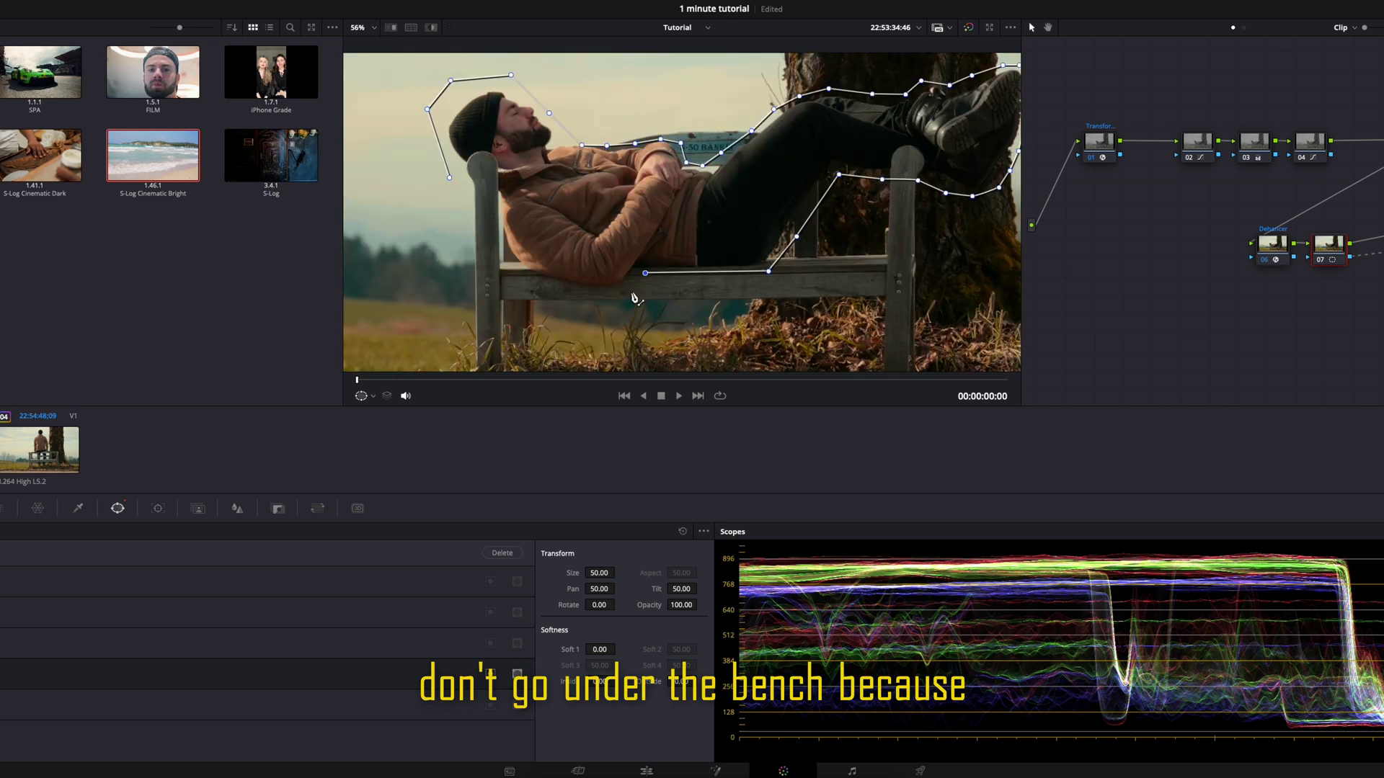
click(631, 292)
click(607, 293)
click(571, 289)
click(509, 272)
click(491, 225)
click(474, 175)
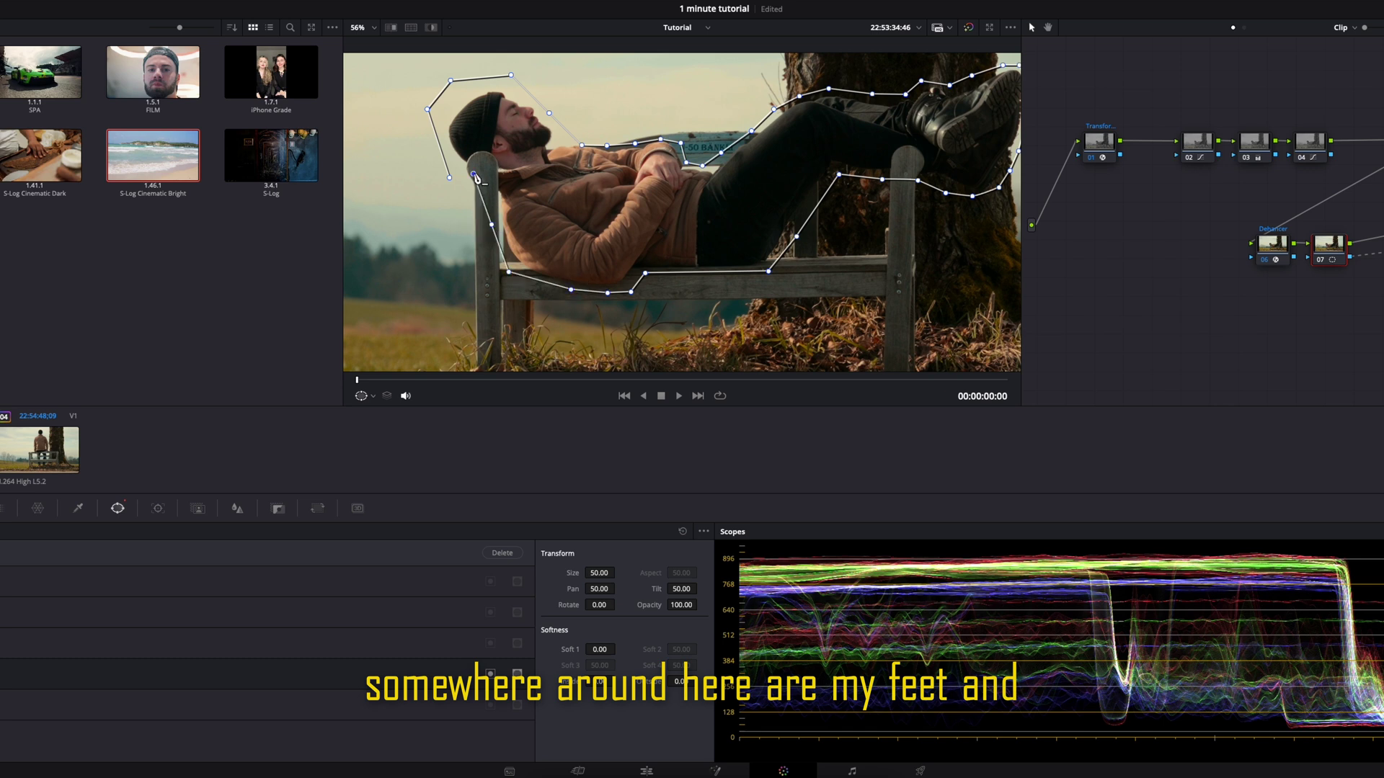
Close the mask, tighten its edge beside the boot, then deselect the V3 clip on the Edit timeline.
click(451, 180)
scroll(800, 222, down, 4)
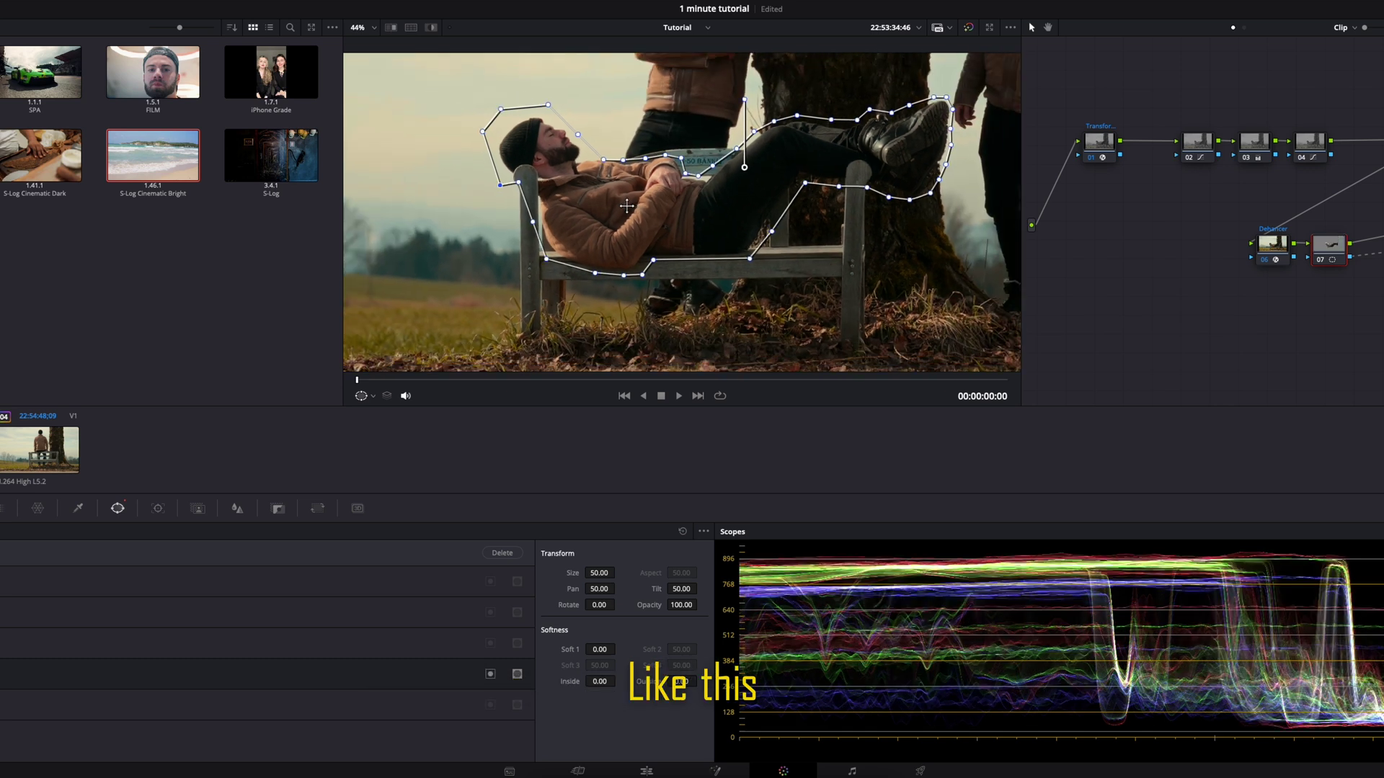
scroll(800, 222, down, 1)
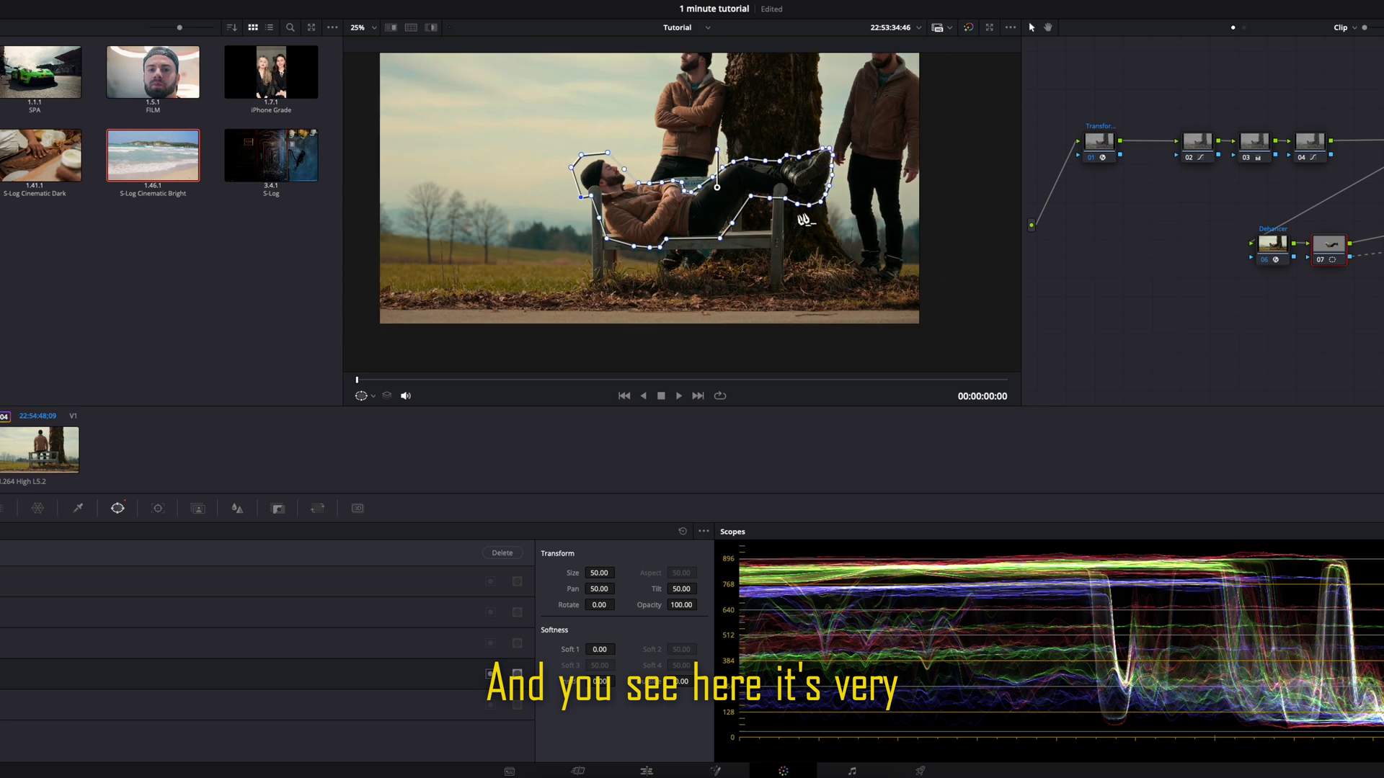
scroll(806, 220, up, 8)
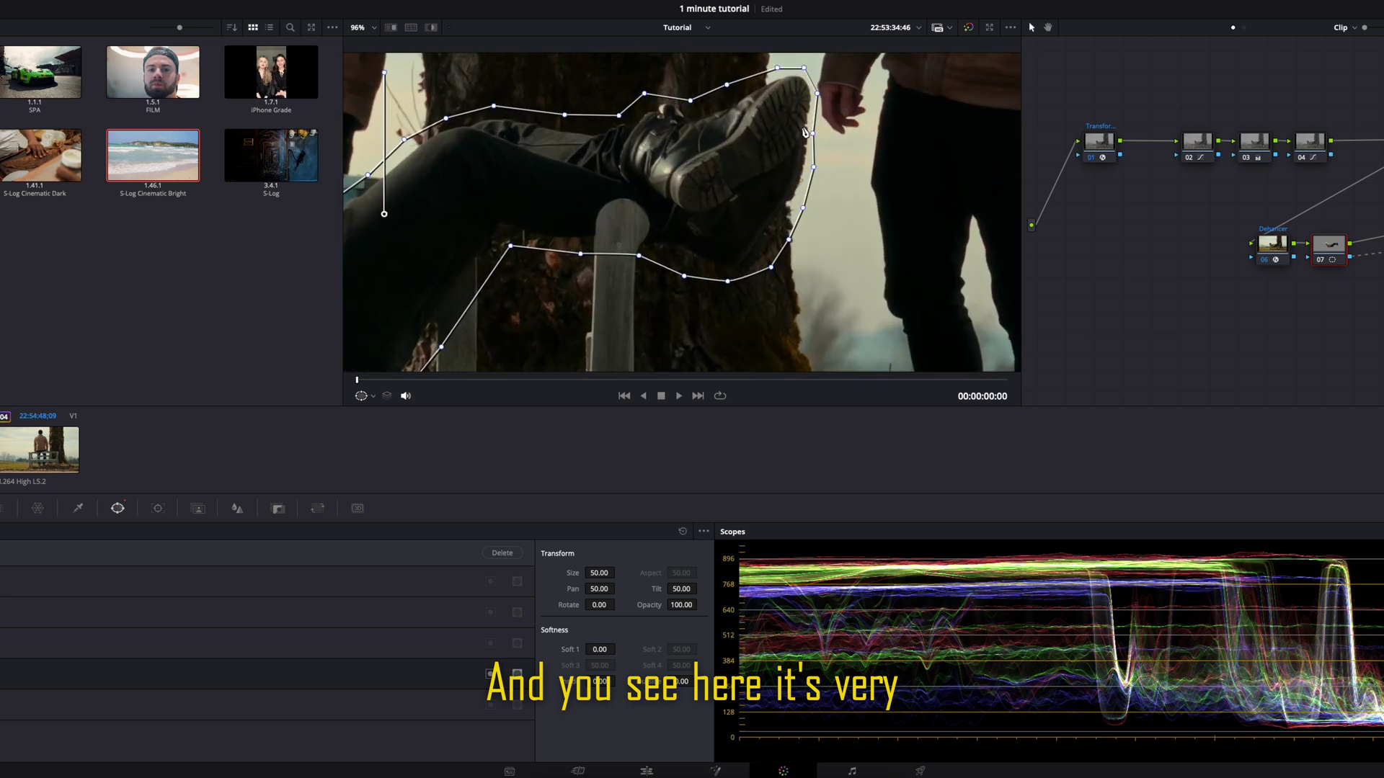
scroll(805, 132, up, 2)
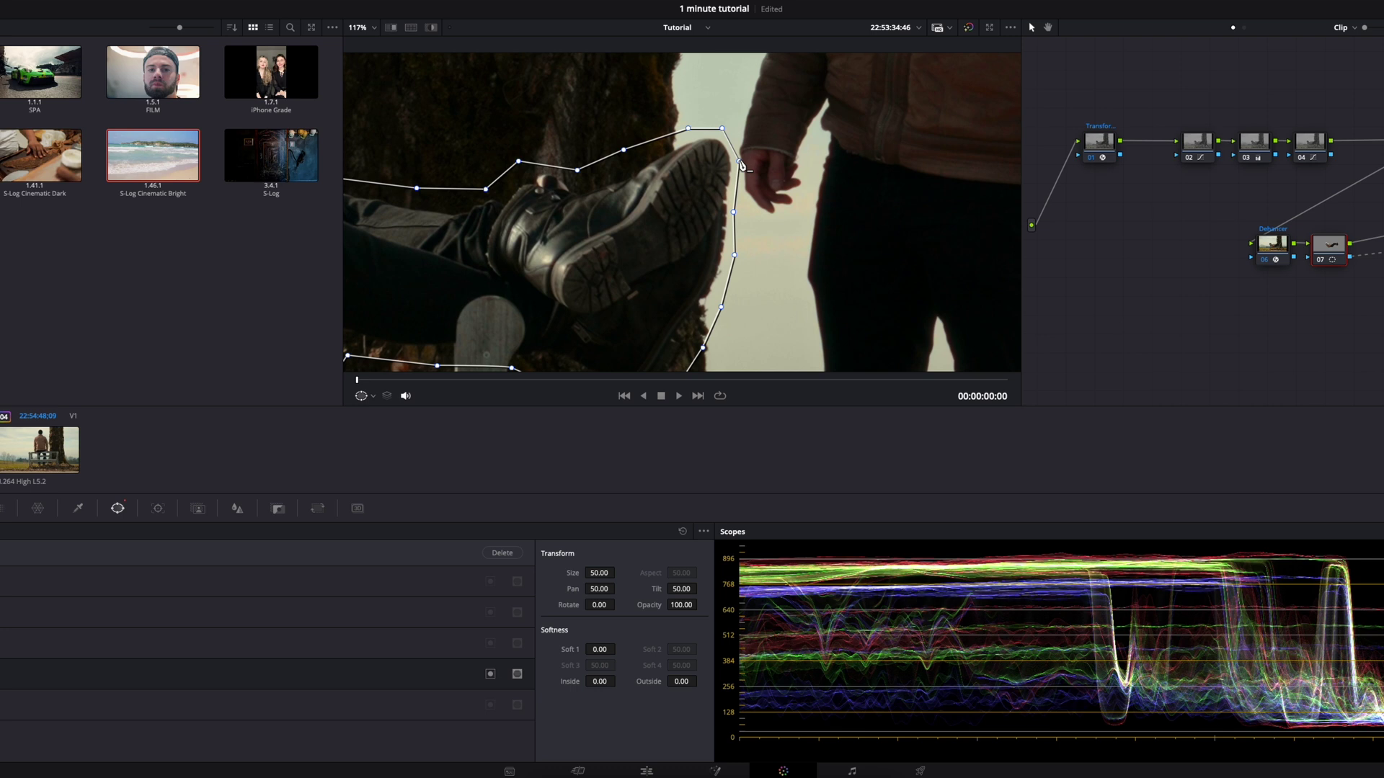
drag(740, 161, 735, 164)
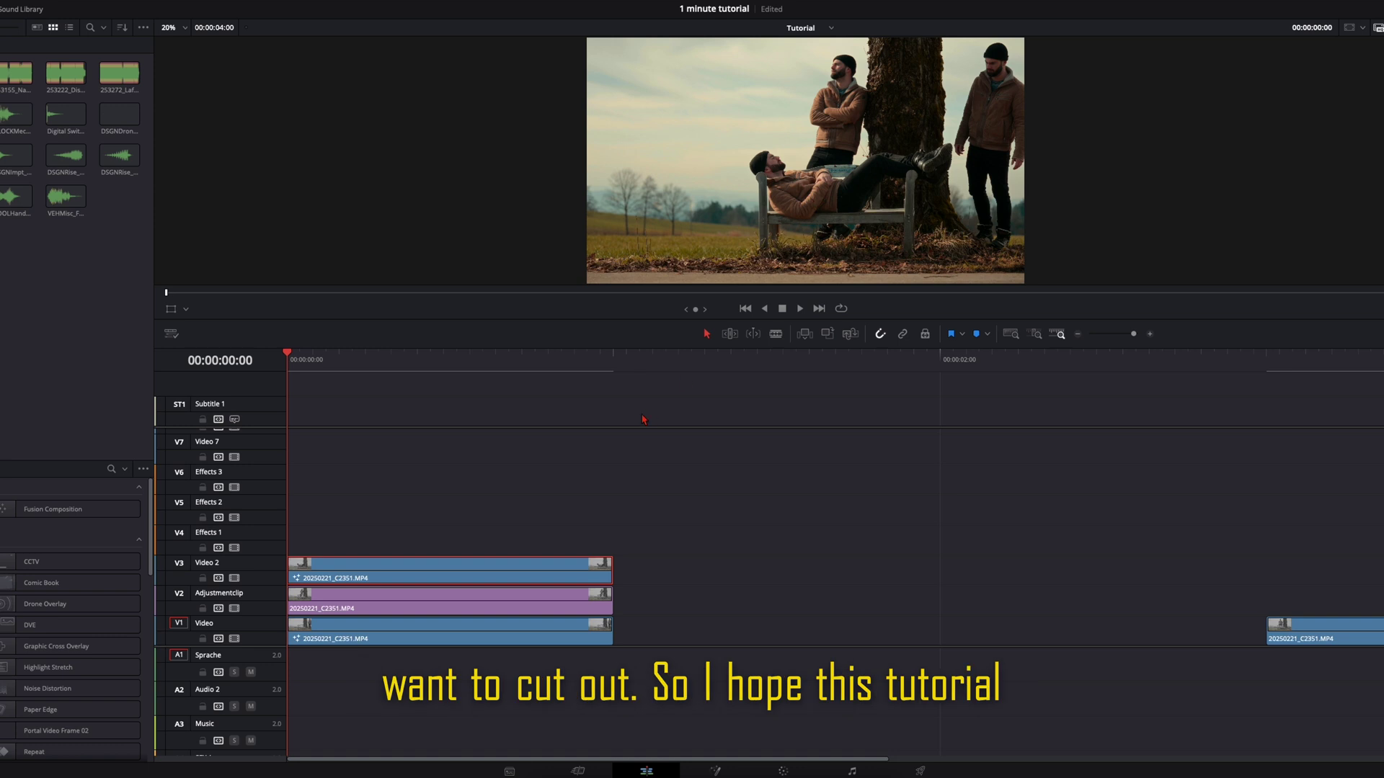
click(595, 479)
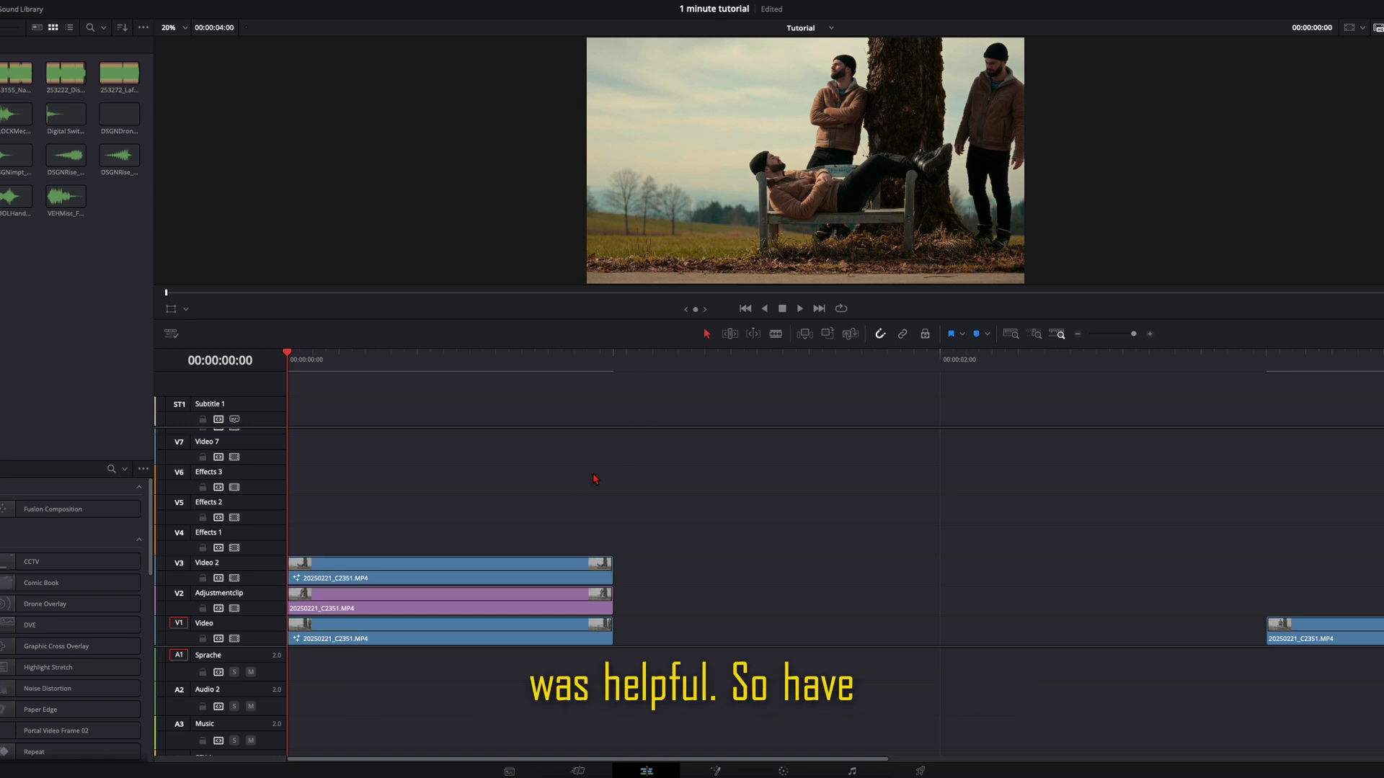